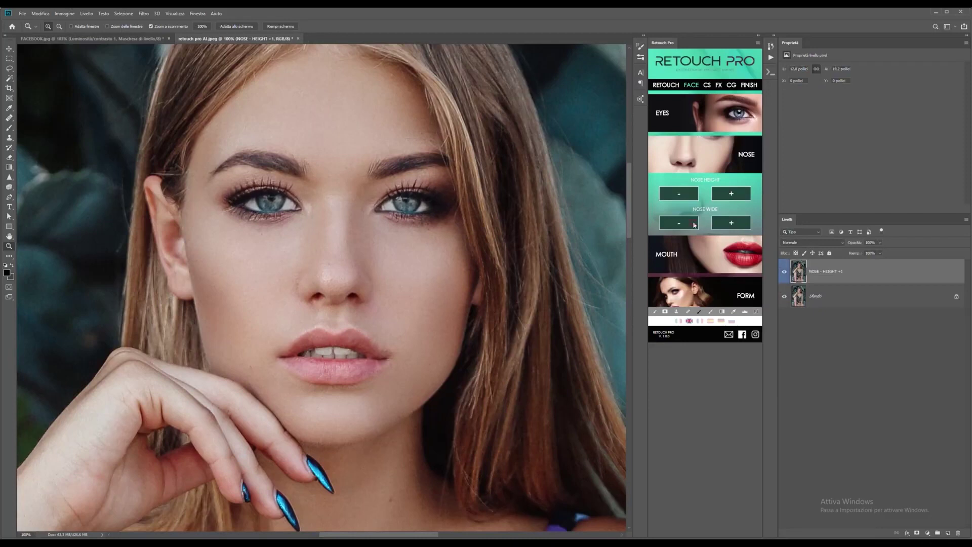
Step: Apply two Woods colour-grade look presets from the Retouch Pro FX tab to the brunette portrait
scroll(692, 253, "down", 1)
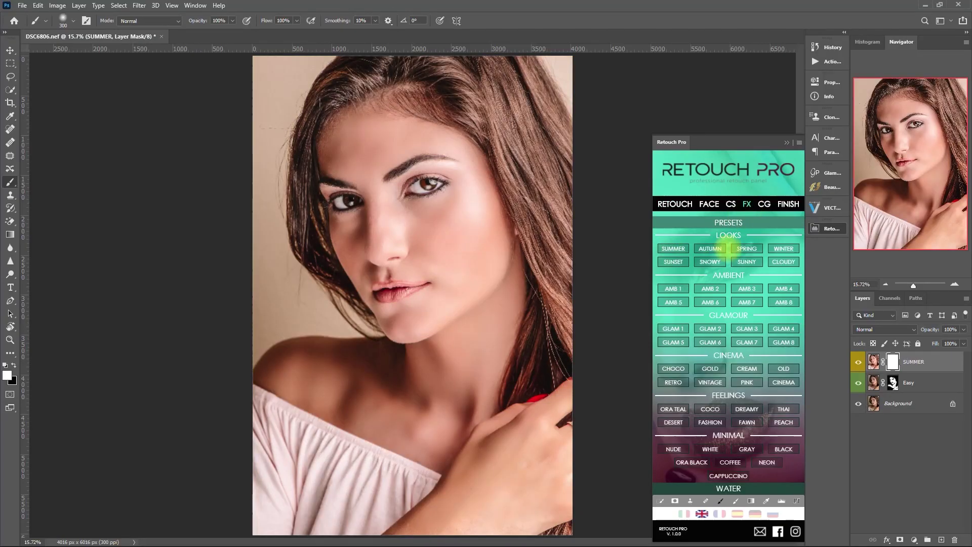
left_click(784, 248)
left_click(783, 302)
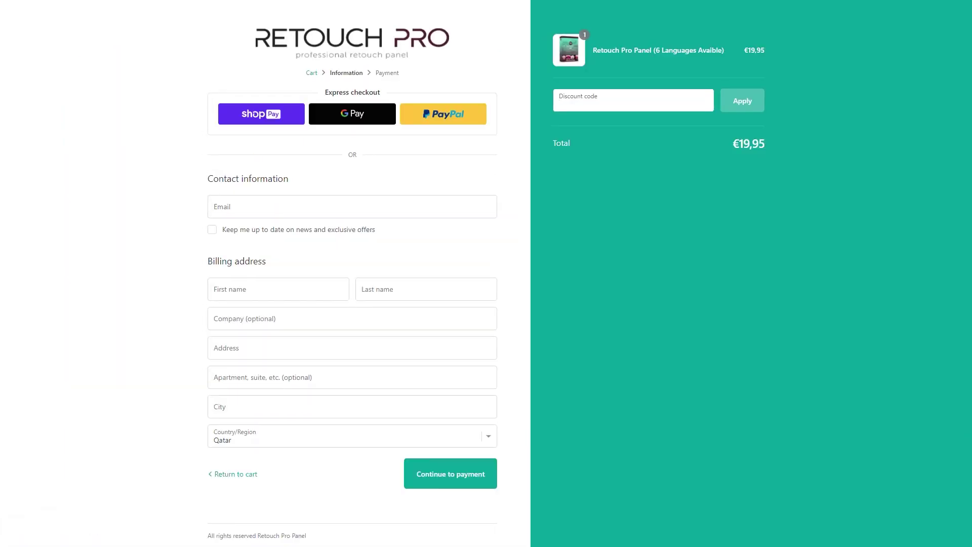
Step: Apply the discount code to the Retouch Pro Panel order, lowering the total to €18,96
type("OMARRASECORTIZ")
key("Return")
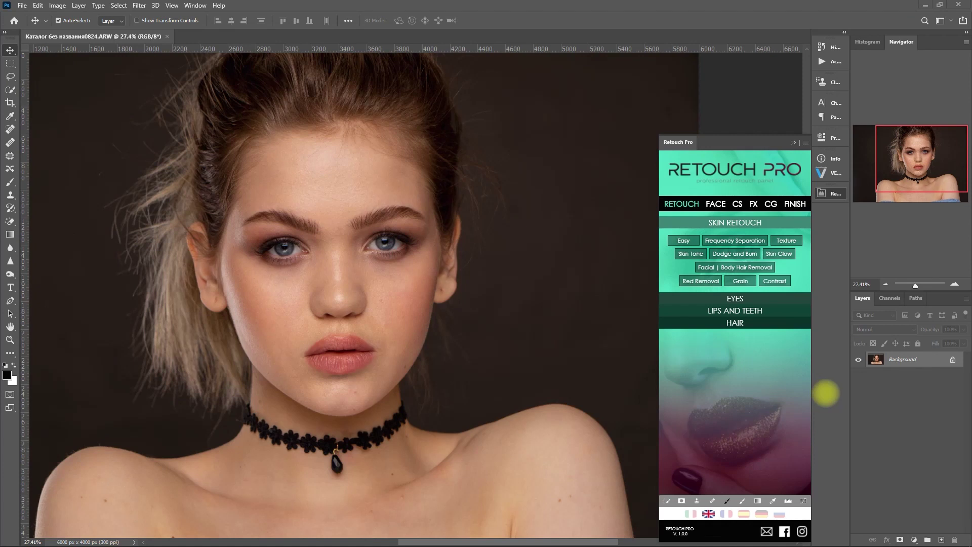
Step: Collapse the Retouch Pro panel and duplicate the Background into Layer 1
left_click(792, 143)
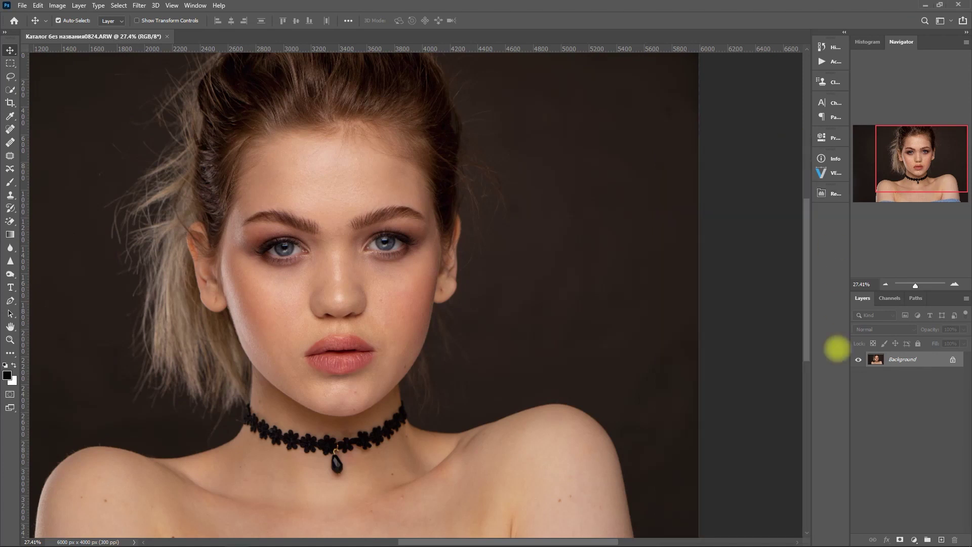
key("ctrl+j")
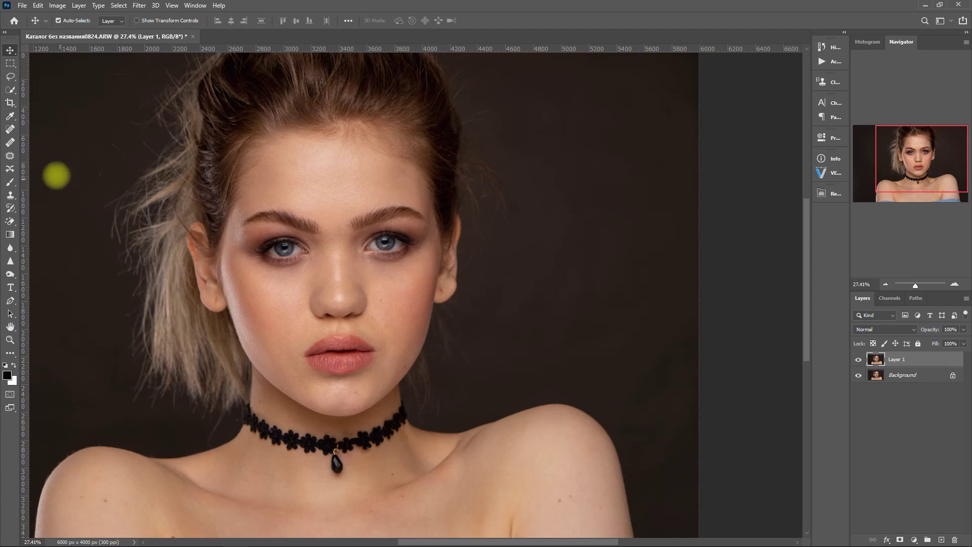
Step: Spot-heal blemishes on the face and shoulders on Layer 1 with a size-25 Spot Healing Brush
left_click(9, 129)
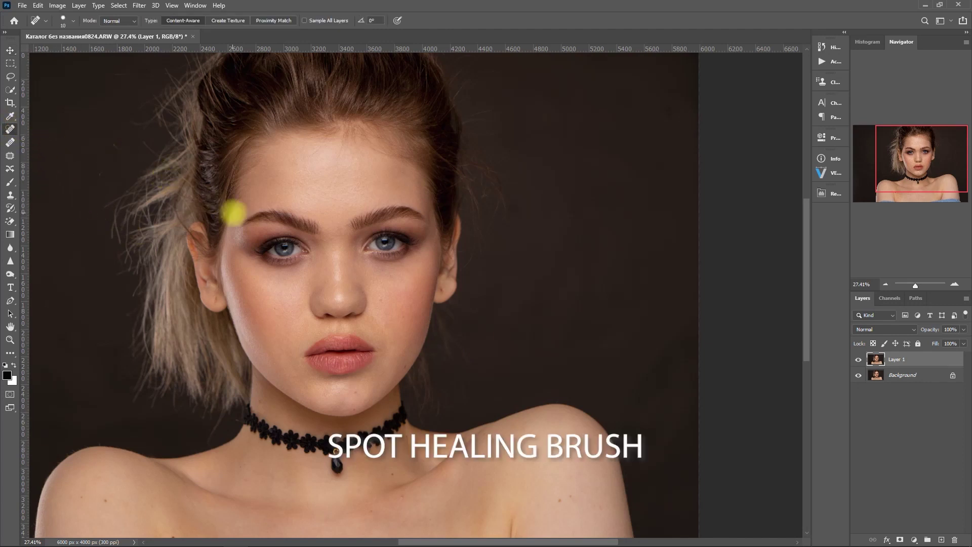
scroll(273, 253, "up", 2)
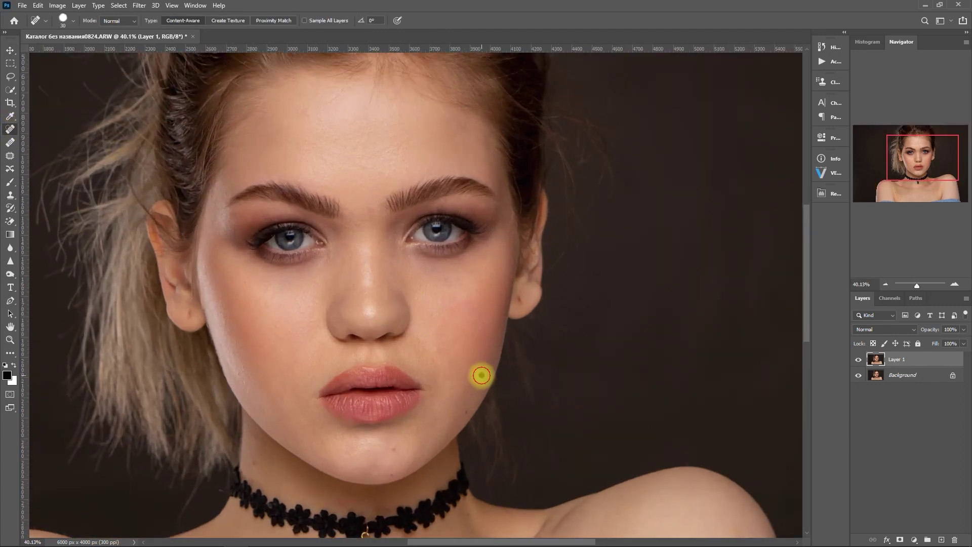
scroll(358, 375, "down", 1)
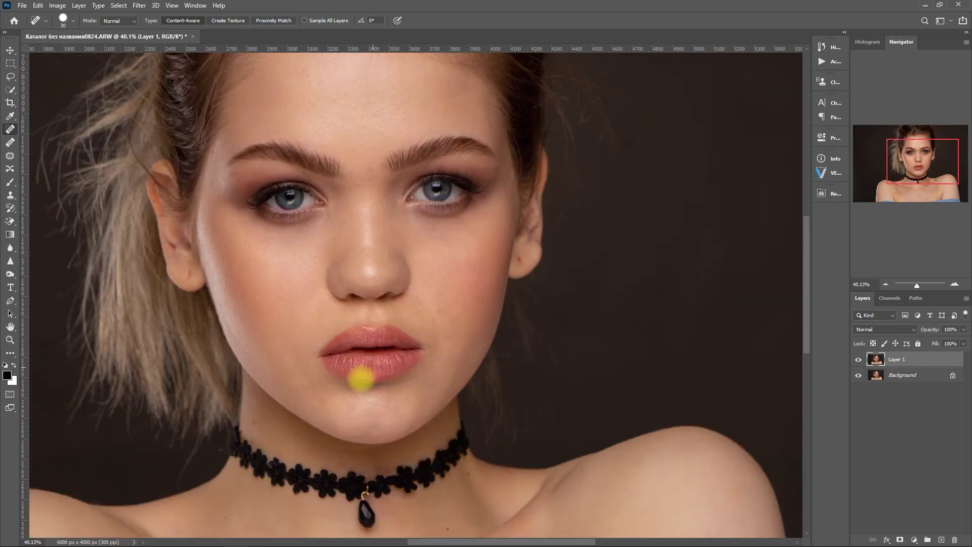
scroll(217, 488, "down", 1)
scroll(692, 459, "down", 2)
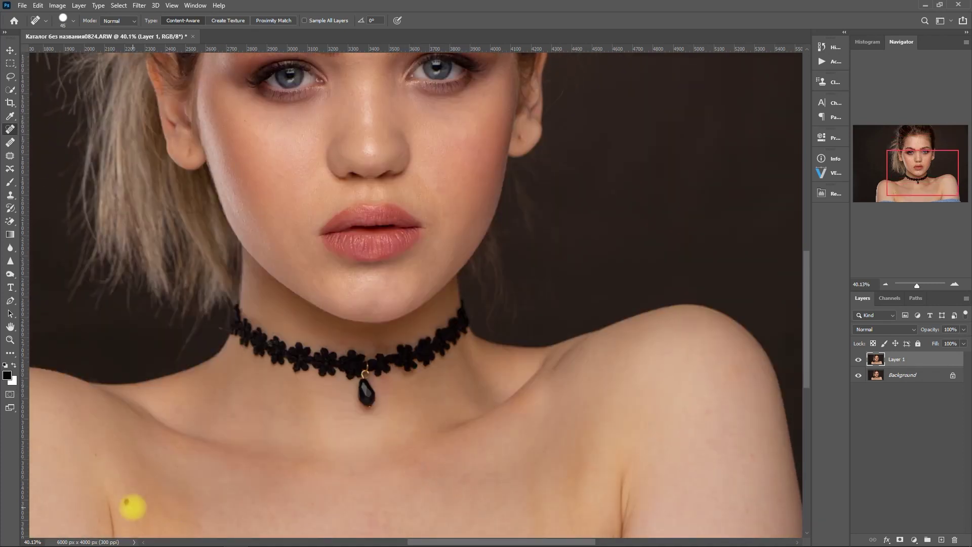
scroll(253, 481, "down", 2)
key("bracketleft")
scroll(129, 363, "left", 2)
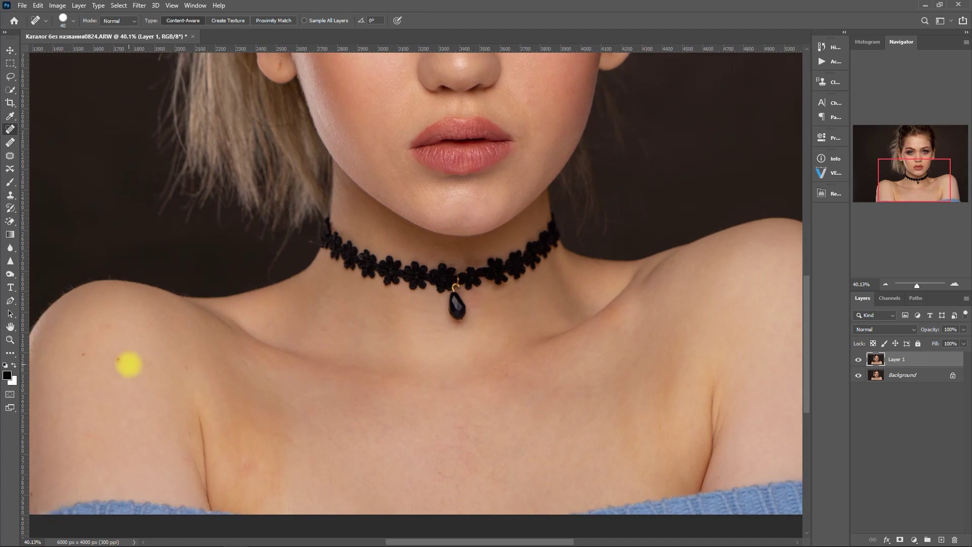
scroll(202, 380, "up", 1)
scroll(315, 402, "up", 6)
key("bracketleft")
key("bracketleft")
key("bracketleft")
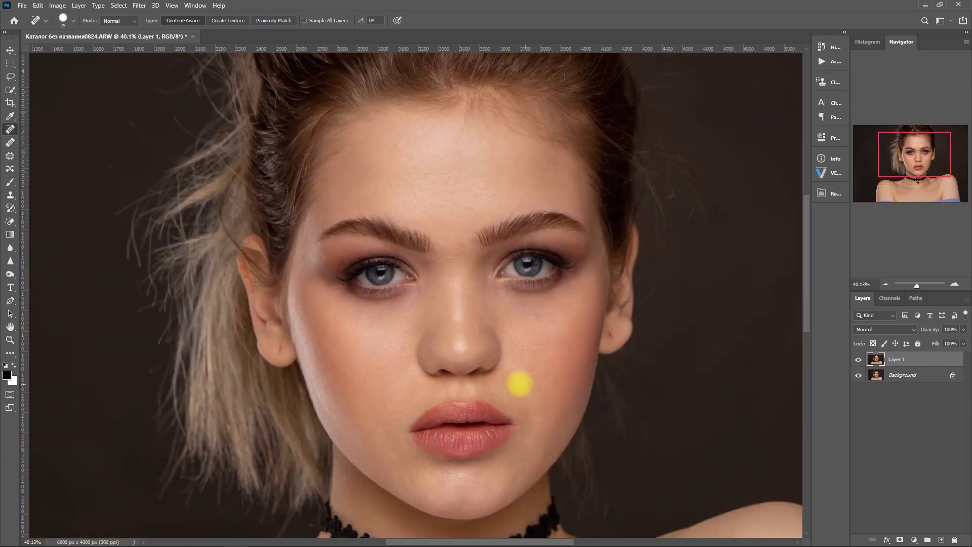
left_click_drag(720, 353, 624, 351)
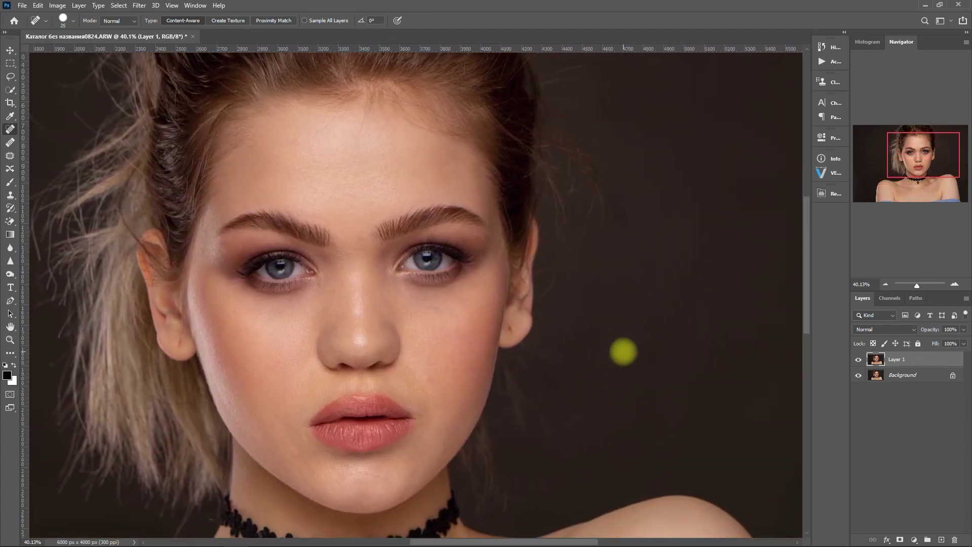
left_click(829, 193)
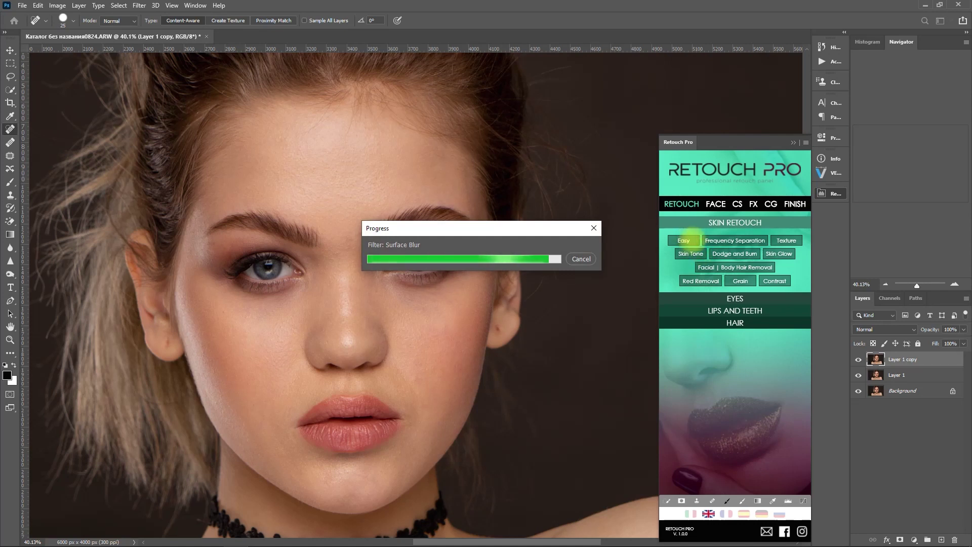
Step: Let the Easy skin retouch's Surface Blur finish, then collapse the Retouch Pro panel
left_click(793, 142)
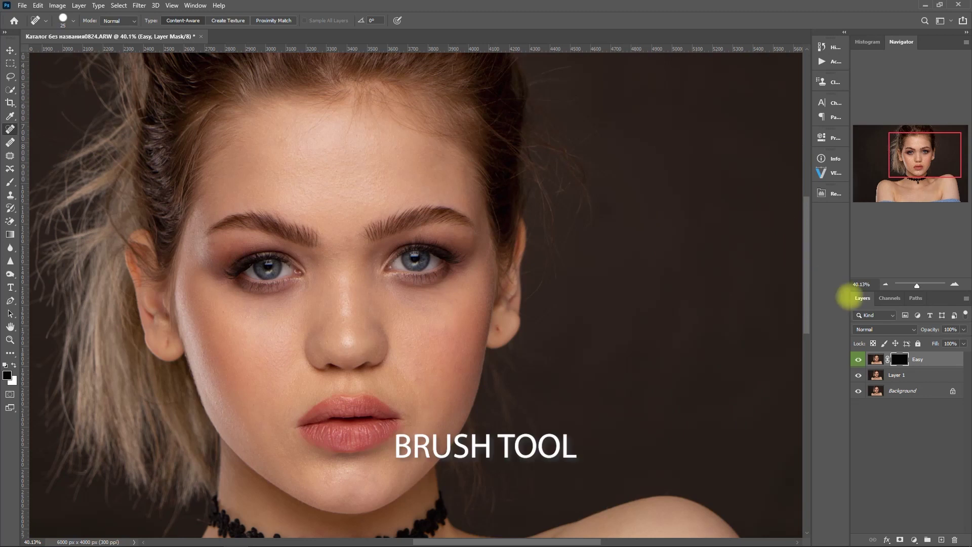
Step: Paint the Easy mask white over forehead, cheek, neck, chest and shoulders, resizing the brush down to 50
left_click(10, 182)
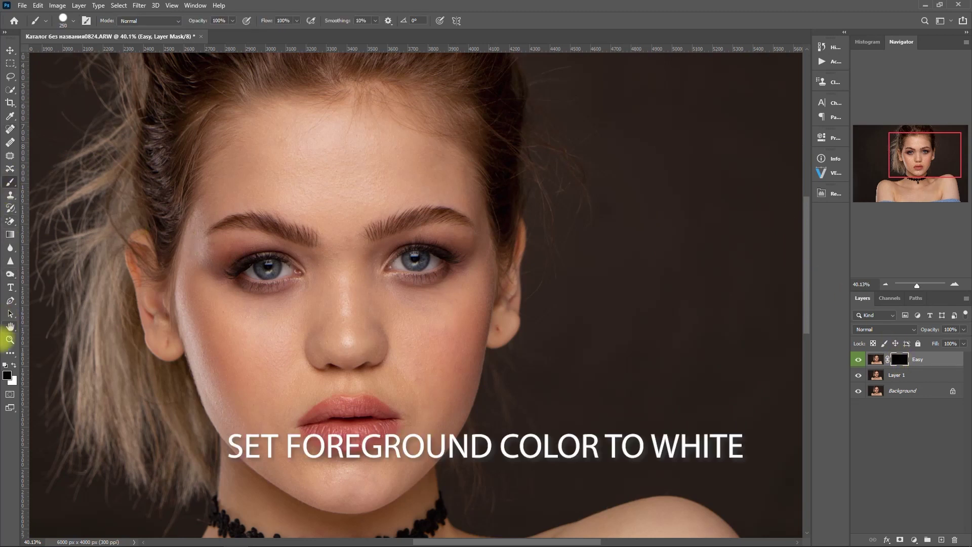
left_click(14, 365)
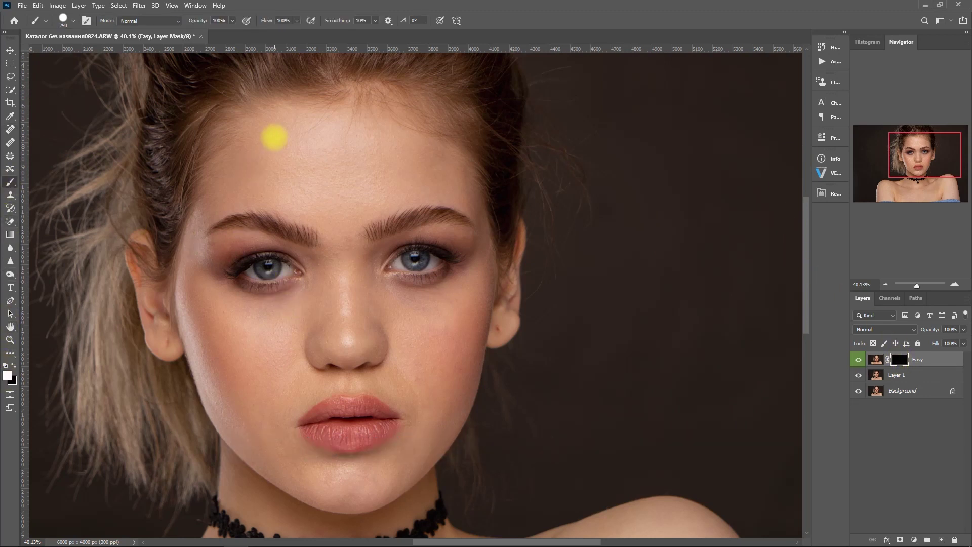
mouse_move(282, 124)
left_mouse_down()
mouse_move(210, 202)
mouse_move(192, 312)
mouse_move(204, 358)
mouse_move(321, 491)
mouse_move(402, 468)
mouse_move(476, 279)
mouse_move(349, 123)
mouse_move(195, 282)
mouse_move(280, 220)
mouse_move(304, 124)
mouse_move(364, 154)
mouse_move(332, 387)
mouse_move(438, 336)
mouse_move(376, 415)
mouse_move(235, 196)
mouse_move(460, 263)
mouse_move(210, 249)
mouse_move(293, 453)
mouse_move(281, 154)
left_mouse_up()
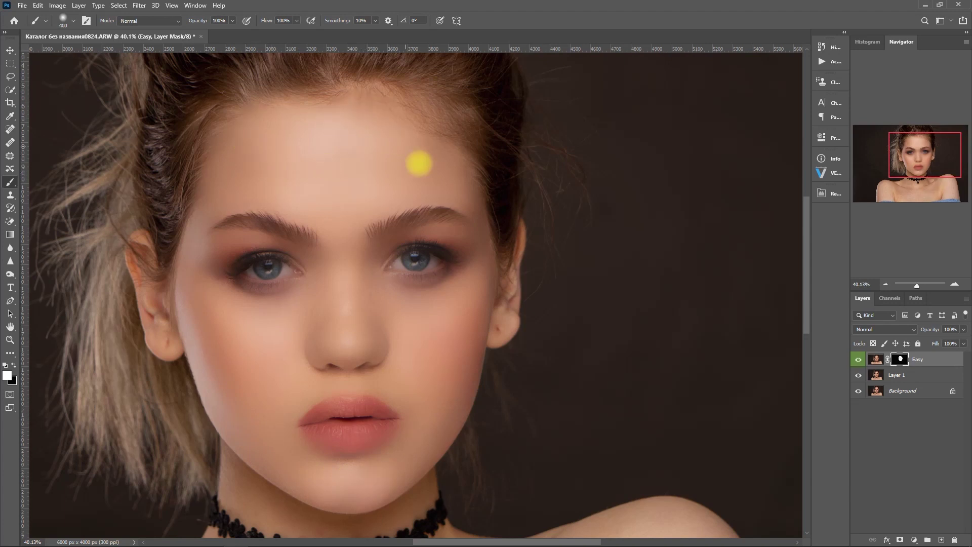
scroll(358, 263, "down", 5)
mouse_move(385, 411)
left_mouse_down()
mouse_move(560, 314)
mouse_move(214, 271)
mouse_move(488, 243)
mouse_move(652, 364)
left_mouse_up()
key("bracketright")
key("bracketleft")
key("bracketleft")
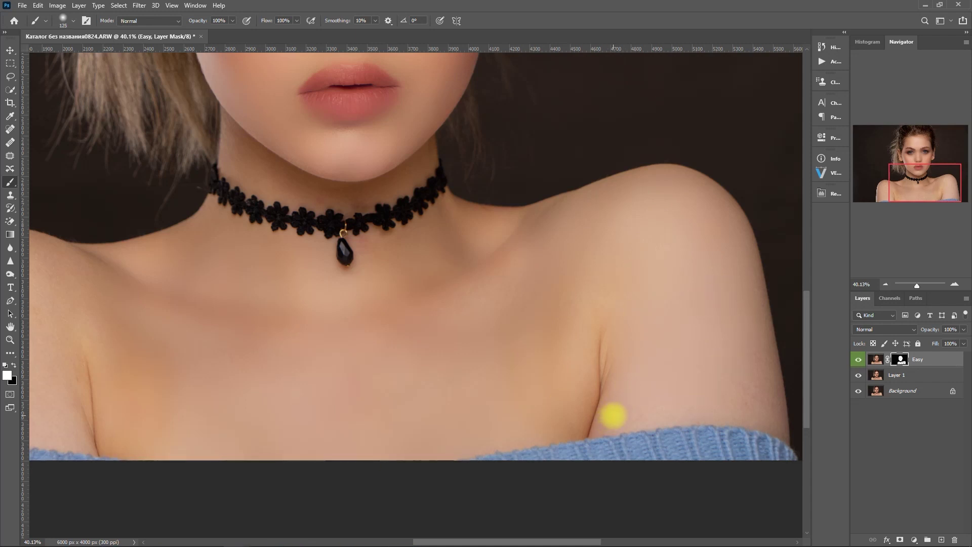
left_click_drag(81, 399, 294, 358)
key("bracketright")
key("bracketright")
key("bracketright")
scroll(477, 394, "down", 3)
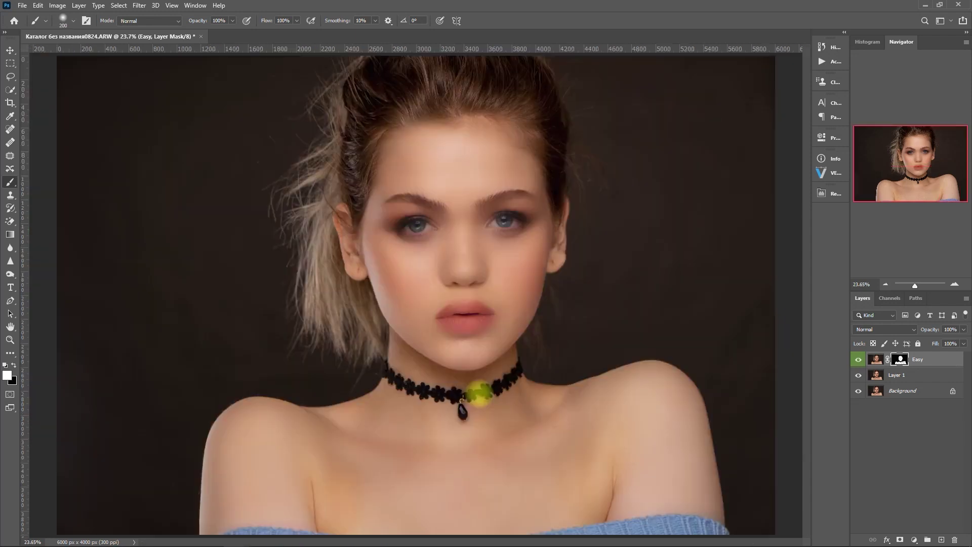
key("bracketleft")
key("bracketleft")
key("bracketleft")
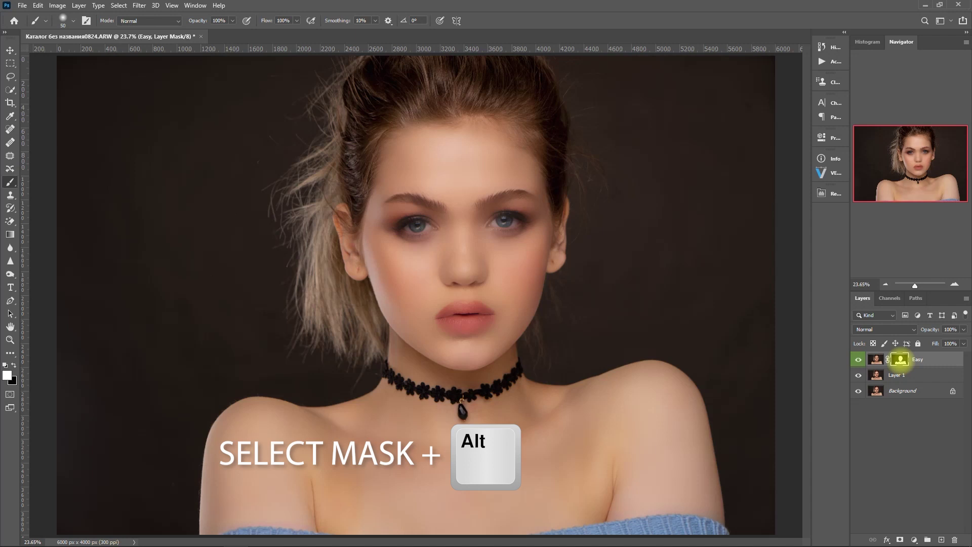
Step: View the Easy mask alone and paint white over dark specks on face, head and chest with 250–400 brushes
left_click(900, 360, "alt")
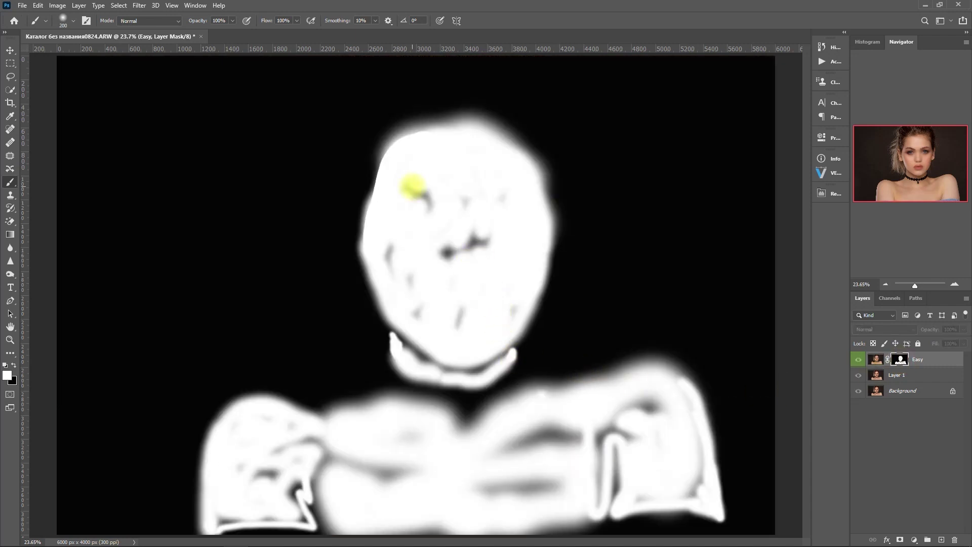
key("bracketright")
left_click_drag(413, 187, 461, 198)
mouse_move(515, 307)
left_mouse_down()
mouse_move(397, 162)
mouse_move(527, 464)
mouse_move(236, 507)
left_mouse_up()
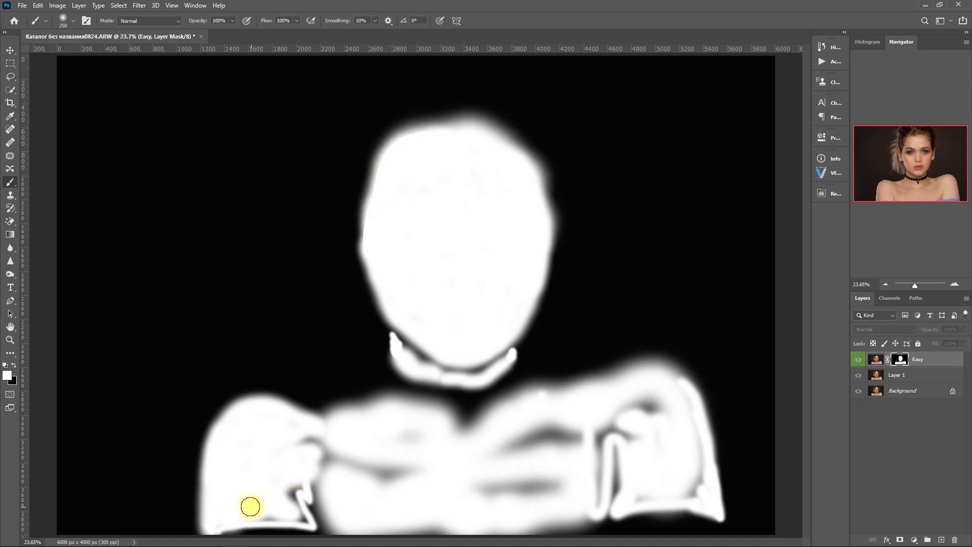
key("bracketright")
key("bracketright")
key("bracketright")
mouse_move(306, 441)
left_mouse_down()
mouse_move(531, 449)
mouse_move(469, 497)
mouse_move(548, 479)
mouse_move(655, 411)
mouse_move(627, 497)
mouse_move(588, 464)
mouse_move(347, 521)
left_mouse_up()
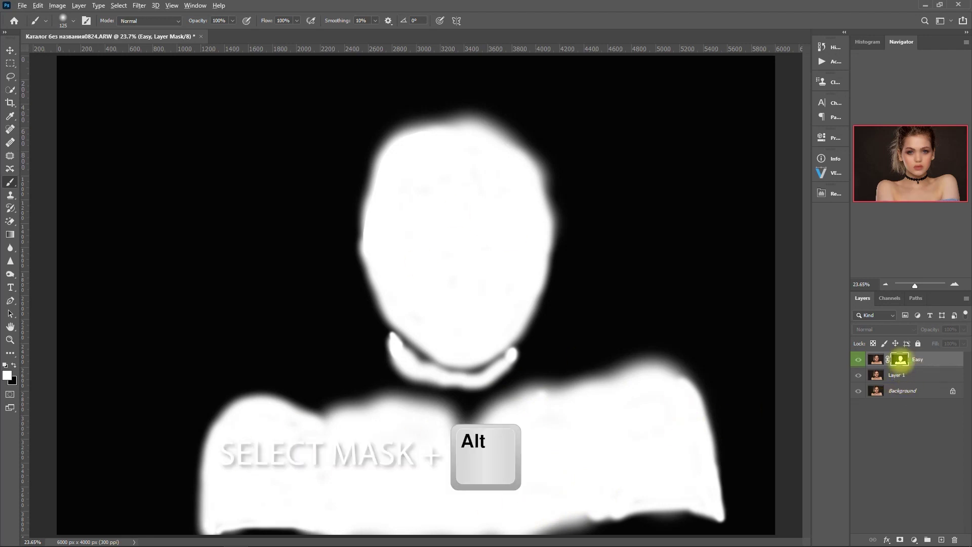
left_click(900, 359, "alt")
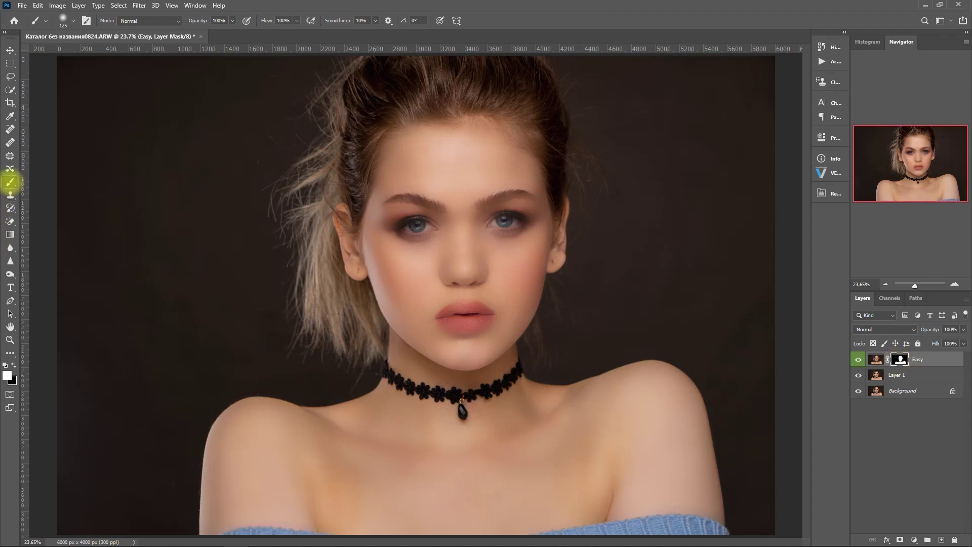
Step: Brush over the eyes on the Easy mask with a 175 brush to restore sharp detail
left_click(10, 183)
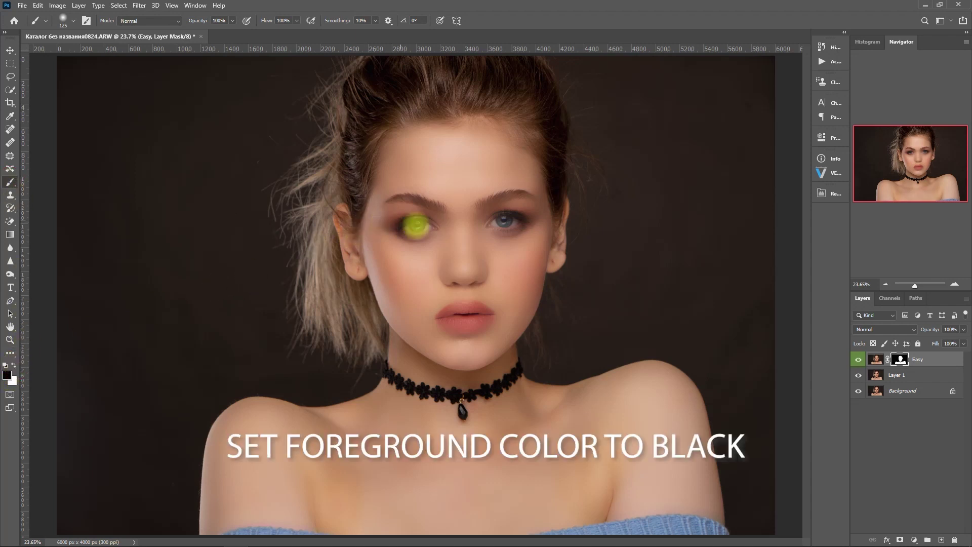
scroll(420, 213, "up", 2)
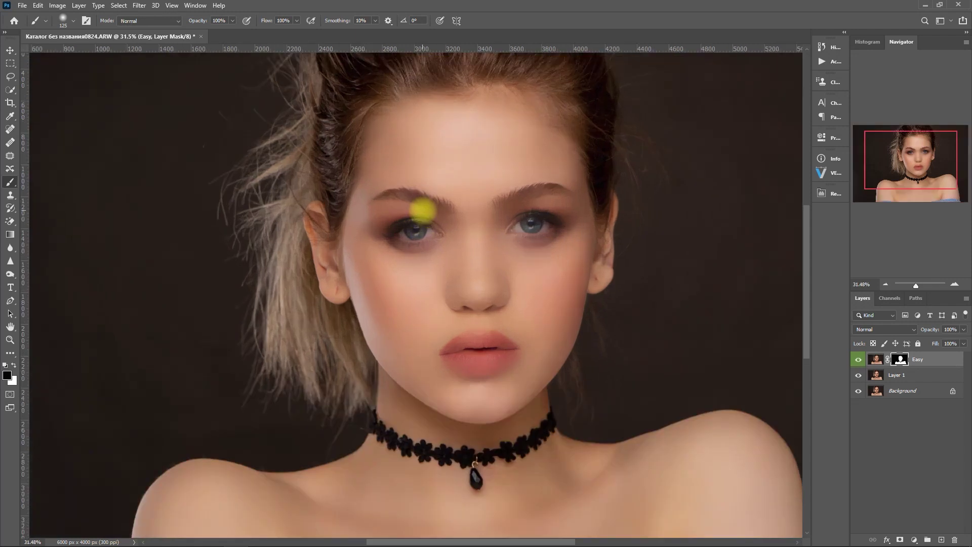
scroll(422, 213, "up", 2)
scroll(424, 212, "up", 2)
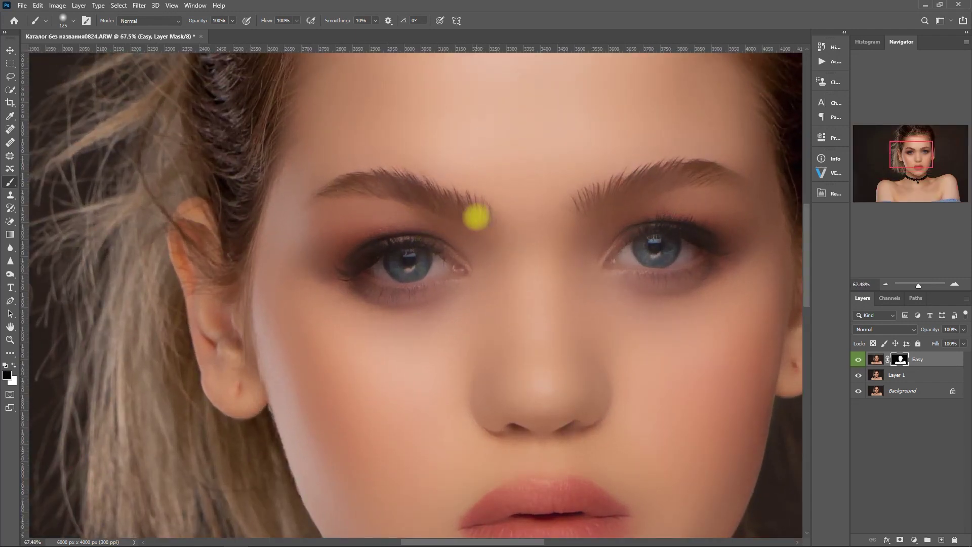
left_click_drag(476, 217, 427, 217)
key("bracketleft")
key("bracketright")
key("bracketright")
key("bracketright")
left_click_drag(399, 268, 316, 273)
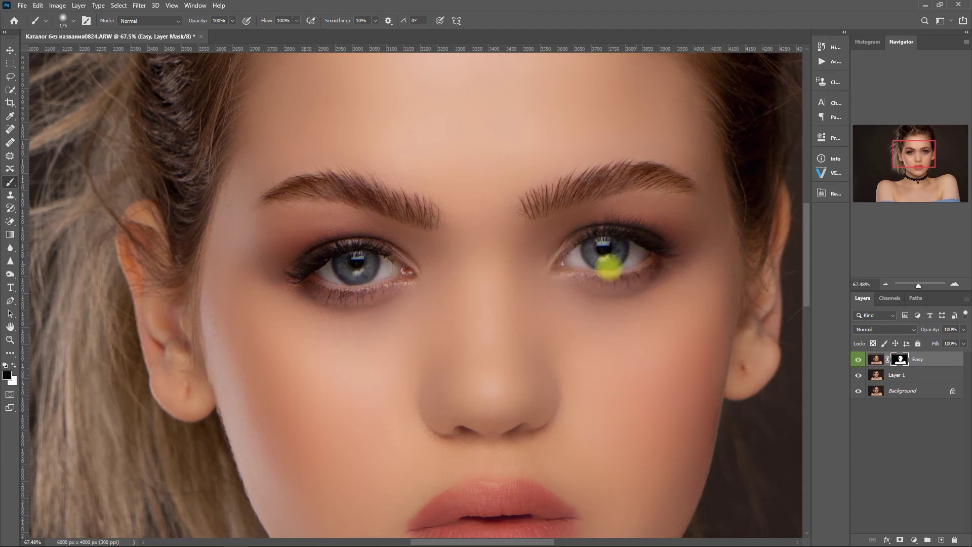
Step: Brush over the lips on the Easy mask with a smaller brush
scroll(556, 334, "down", 3)
key("bracketleft")
key("bracketleft")
mouse_move(506, 402)
left_mouse_down()
mouse_move(554, 416)
mouse_move(476, 382)
mouse_move(506, 443)
left_mouse_up()
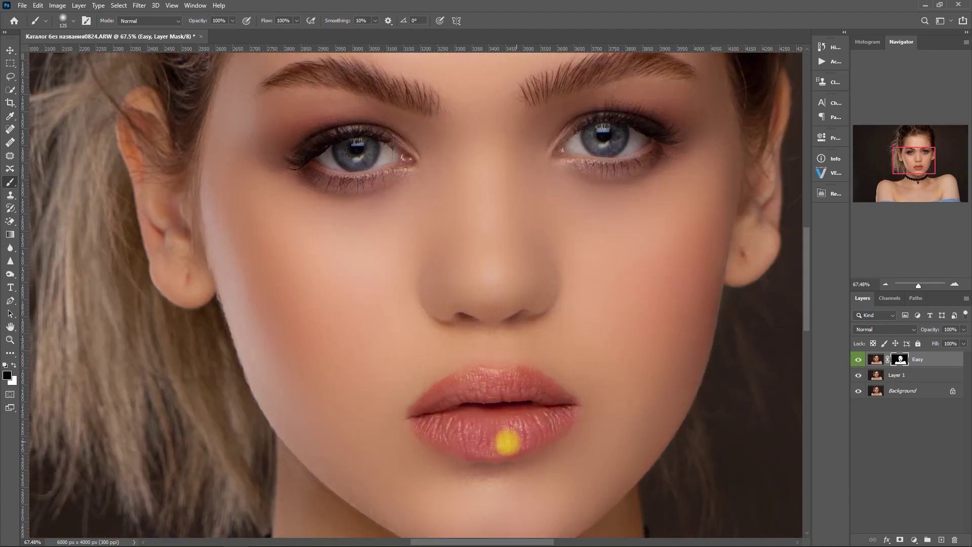
scroll(466, 384, "down", 1)
scroll(438, 325, "down", 3)
Step: Set the brush opacity to 50% and use a larger brush to partly restore the chin and chest
left_click(217, 21)
type("50")
key("Return")
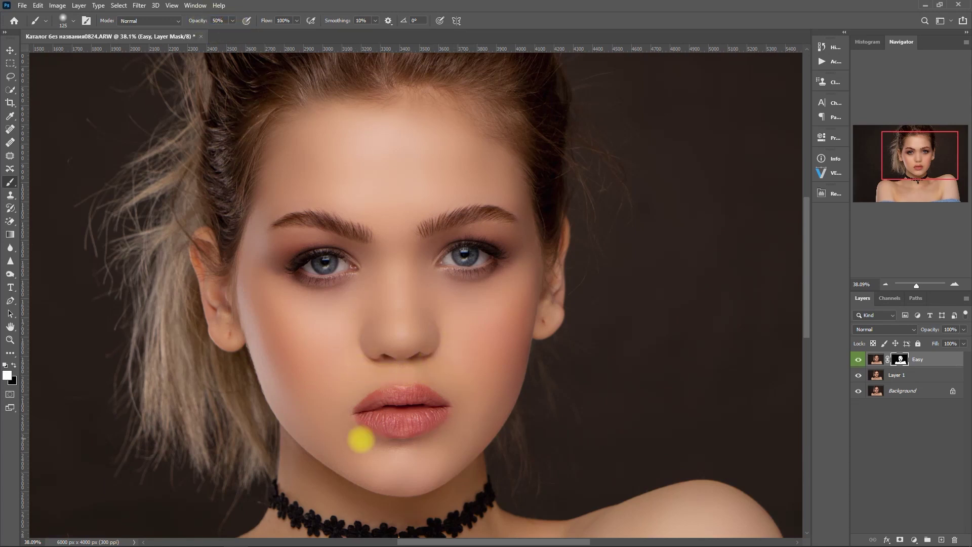
scroll(395, 451, "down", 1)
key("x")
scroll(331, 421, "down", 5)
key("bracketright")
key("bracketright")
key("bracketright")
key("bracketright")
key("bracketright")
Step: Fit the whole portrait on screen with white as painting colour, and hide the Easy layer to compare
key("x")
scroll(647, 442, "left", 2)
scroll(646, 443, "down", 1)
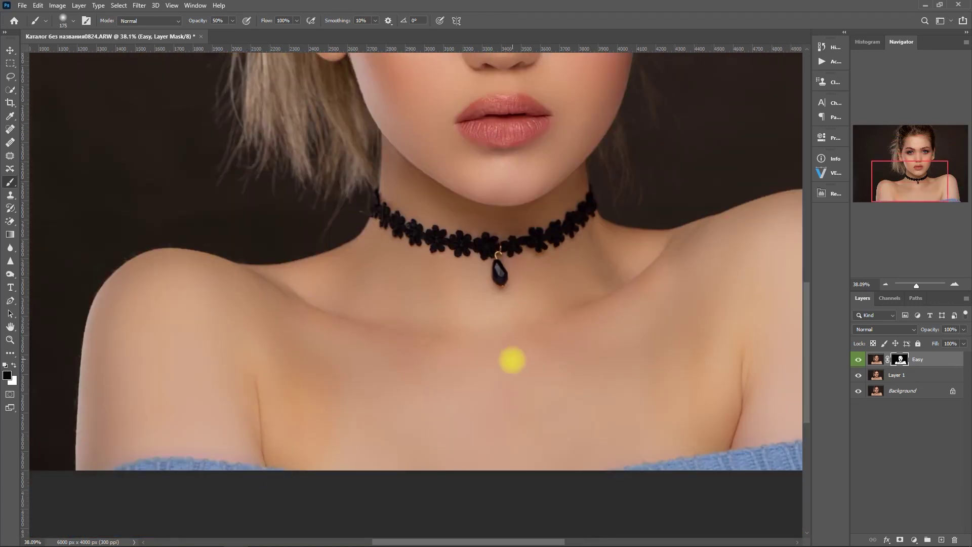
key("ctrl+0")
key("x")
left_click(857, 359)
Step: Toggle the Easy layer's visibility to compare the skin smoothing before and after
left_click(858, 359)
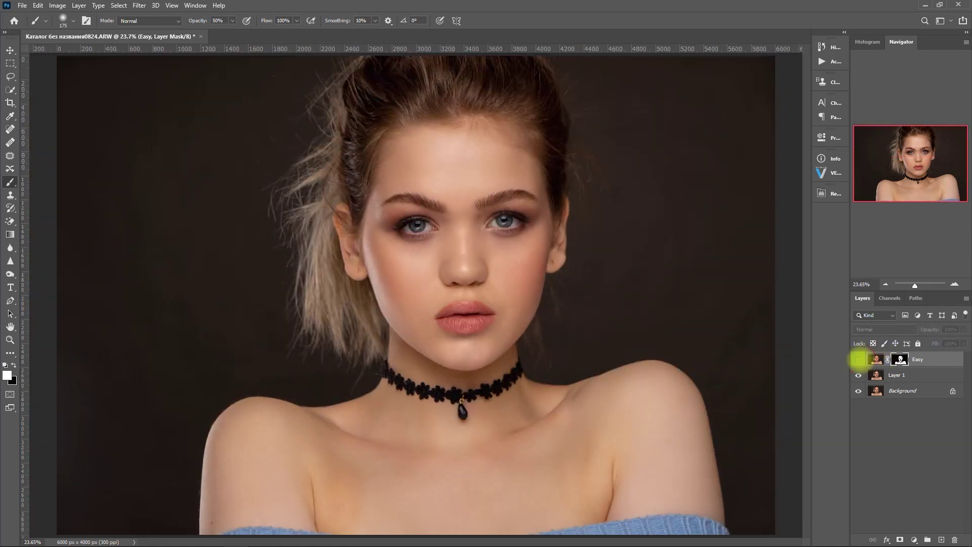
scroll(536, 329, "up", 3)
scroll(555, 322, "up", 3)
left_click(858, 359)
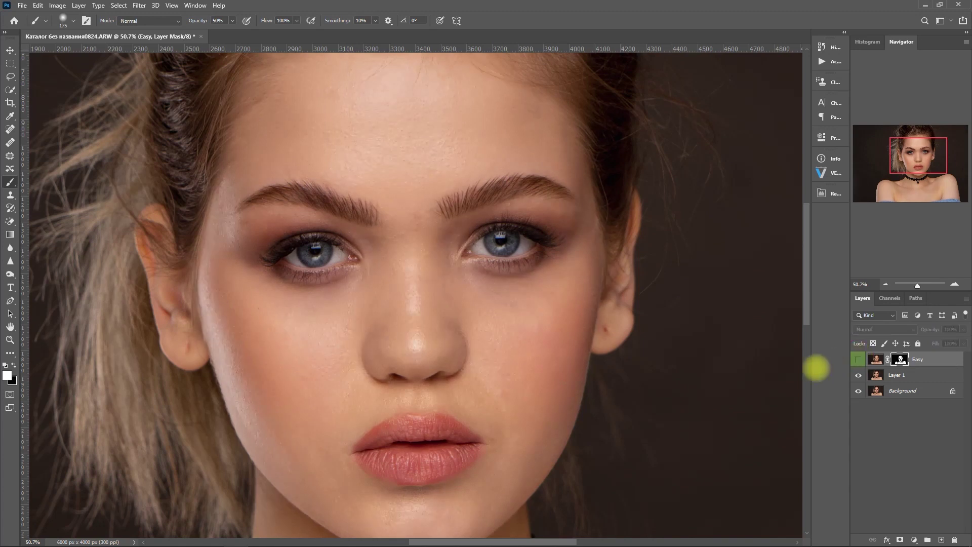
left_click(858, 359)
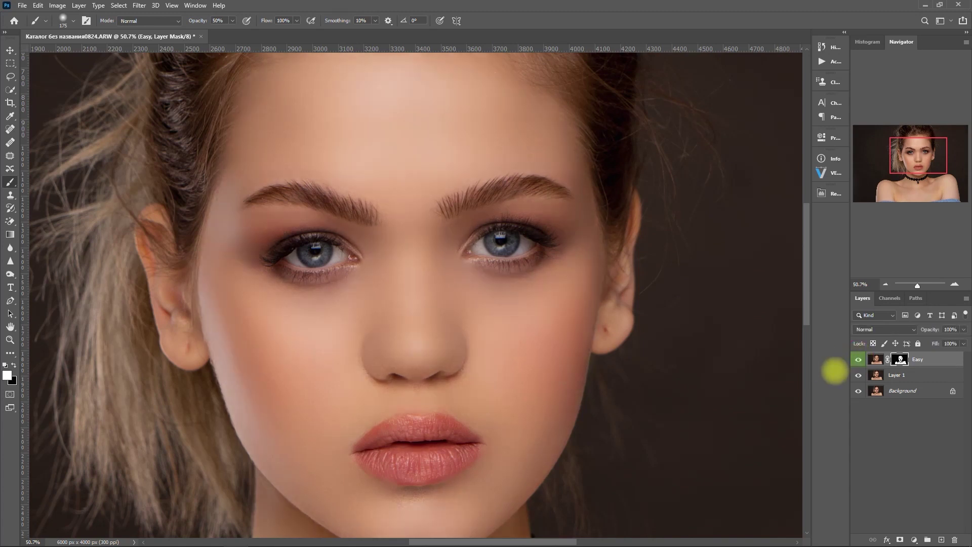
Step: Set the Easy layer opacity to 60% and compare it against the original at full view
left_click(963, 329)
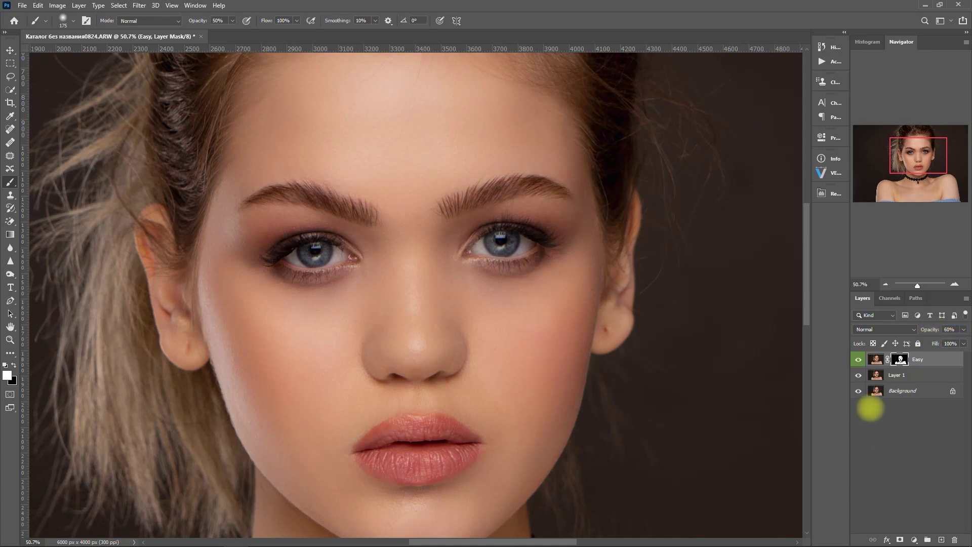
left_click(858, 359)
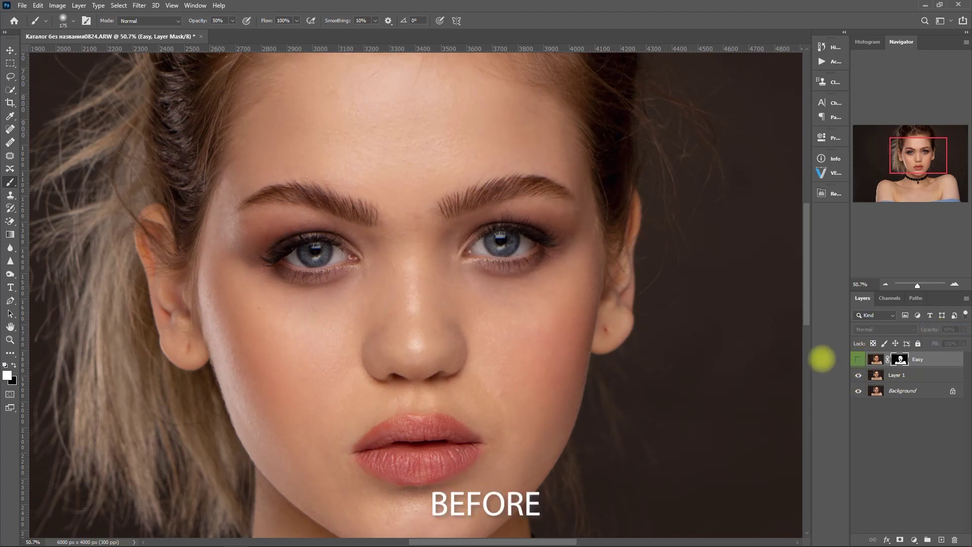
left_click(858, 359)
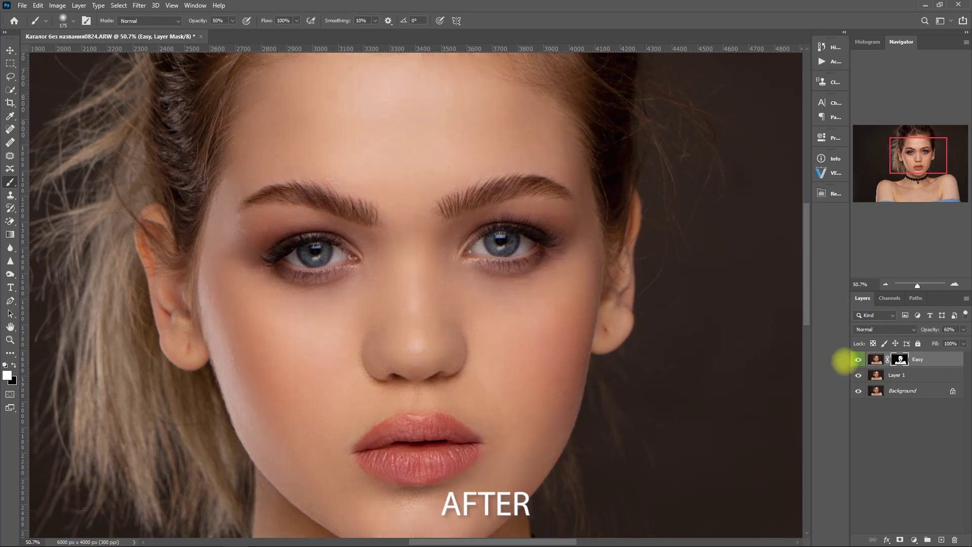
left_click(858, 359)
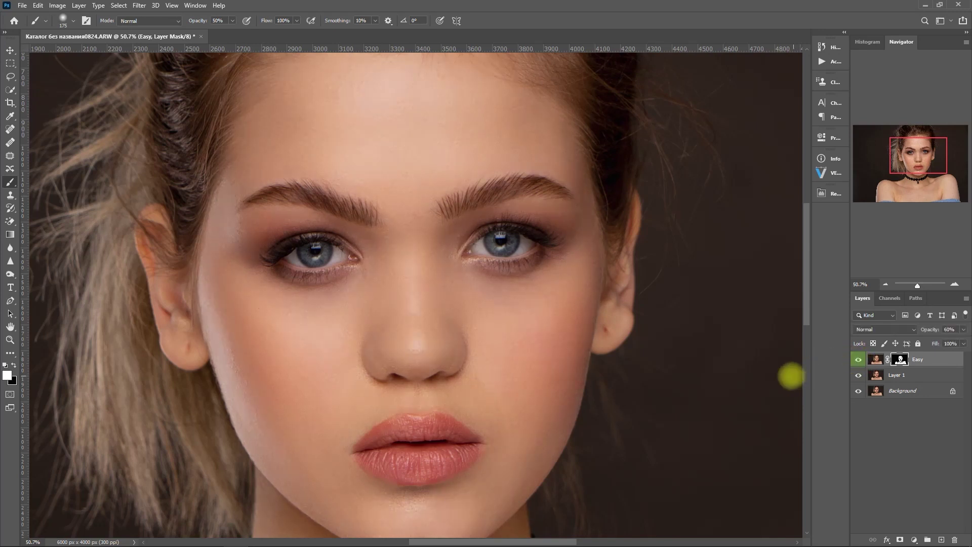
key("ctrl+0")
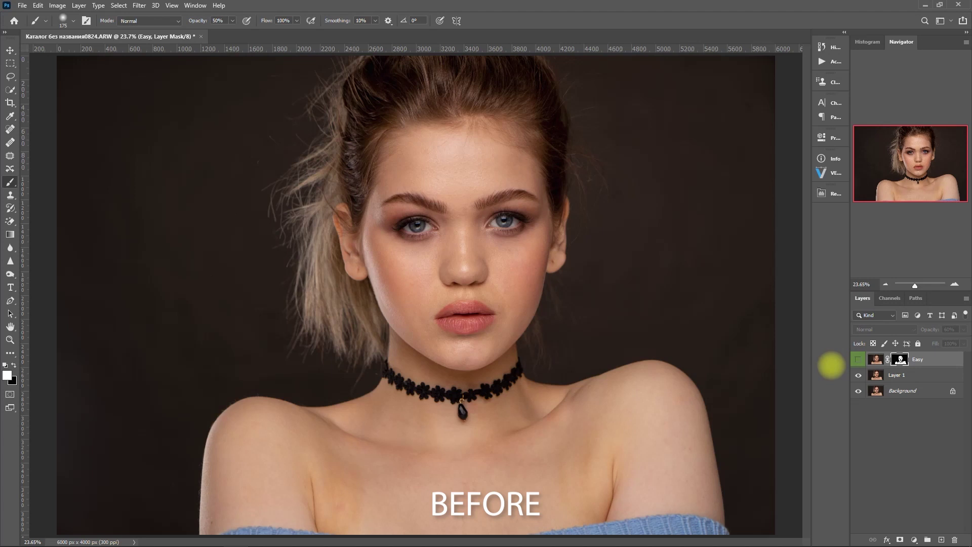
left_click(858, 360)
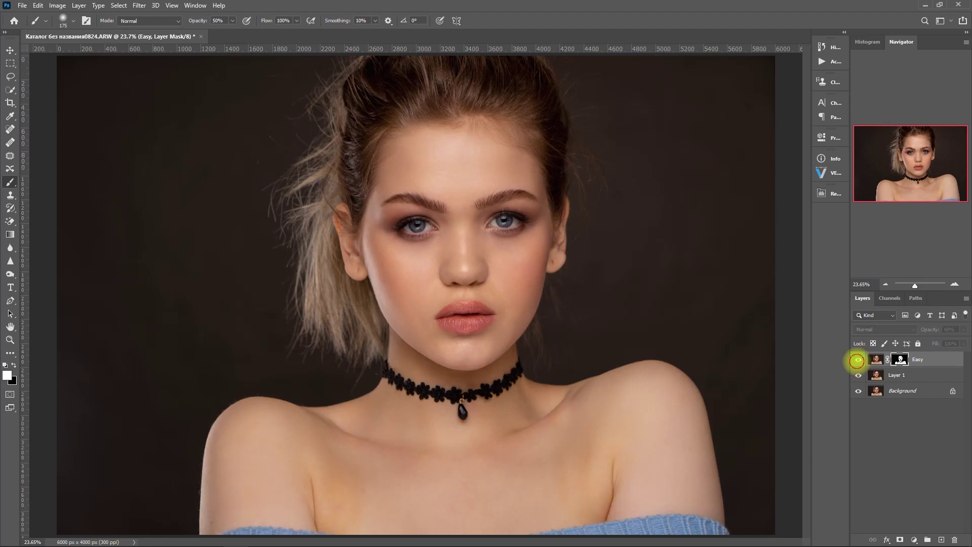
left_click(857, 360)
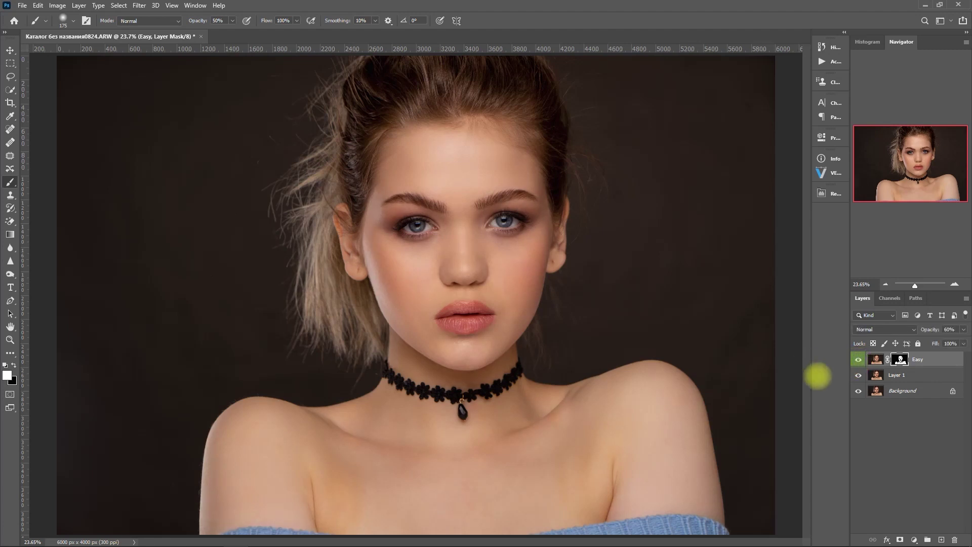
Step: Save the portrait as a PSD and browse Retouch Pro's FACE eye and nose options
key("s")
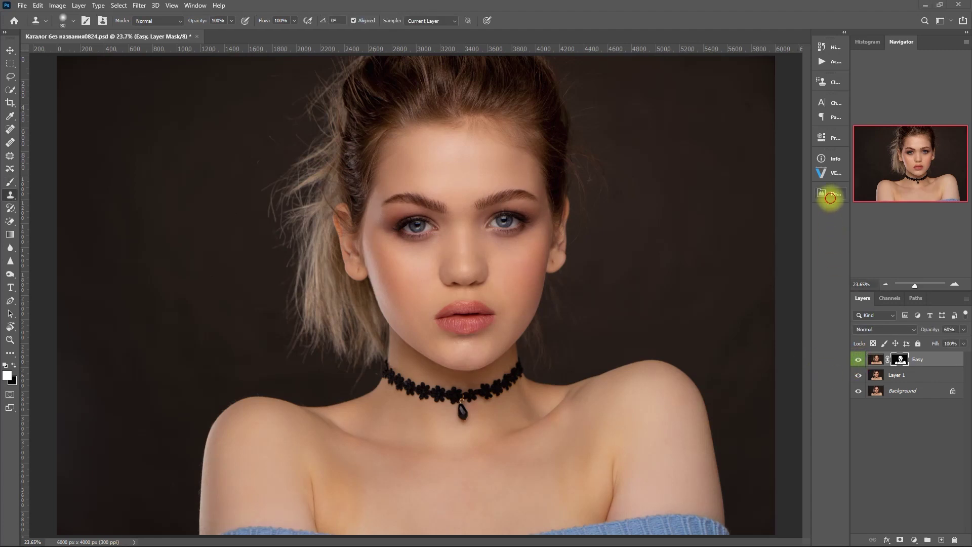
left_click(830, 195)
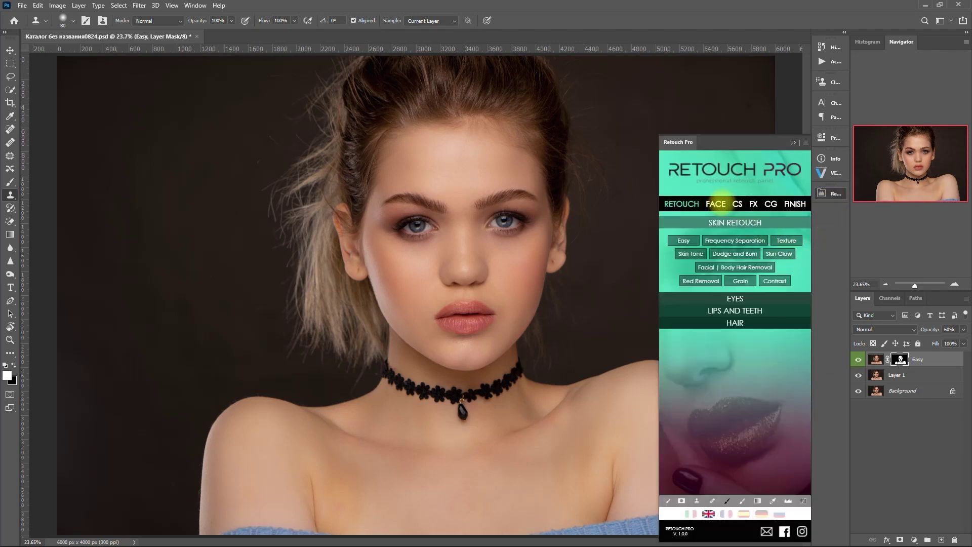
left_click(719, 202)
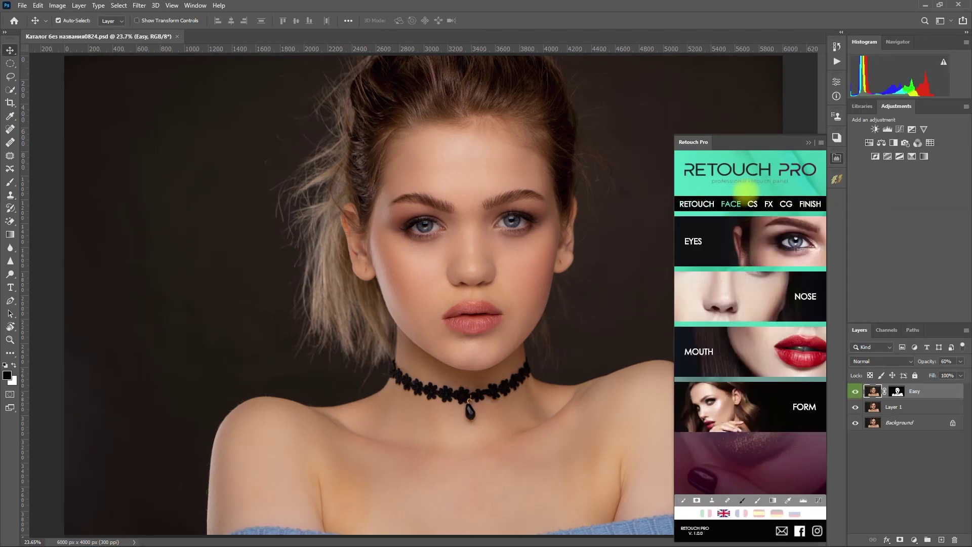
left_click(786, 241)
left_click(784, 240)
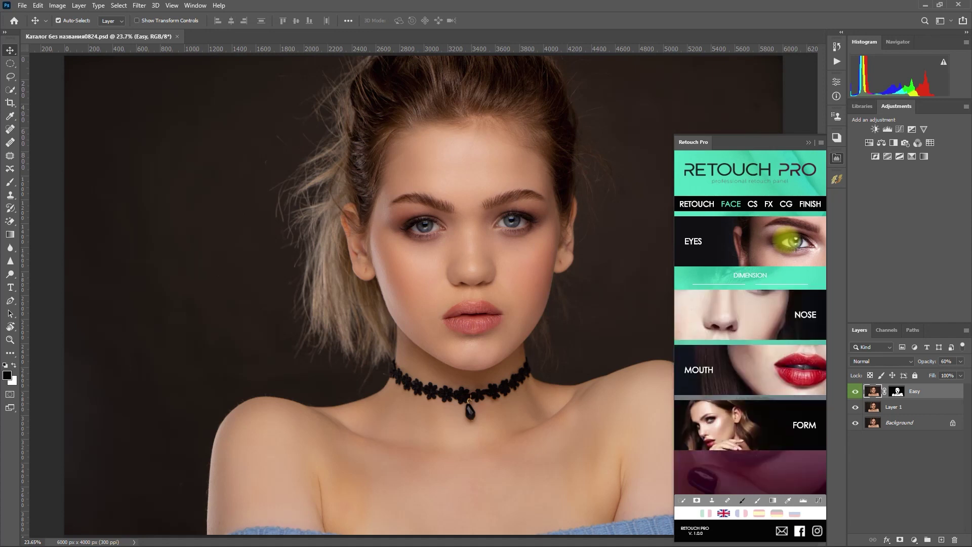
left_click(782, 291)
left_click(783, 285)
Step: Browse the mouth and face form options, then apply EYES DIMENSION + to enlarge the eyes
left_click(783, 346)
left_click(775, 354)
left_click(760, 399)
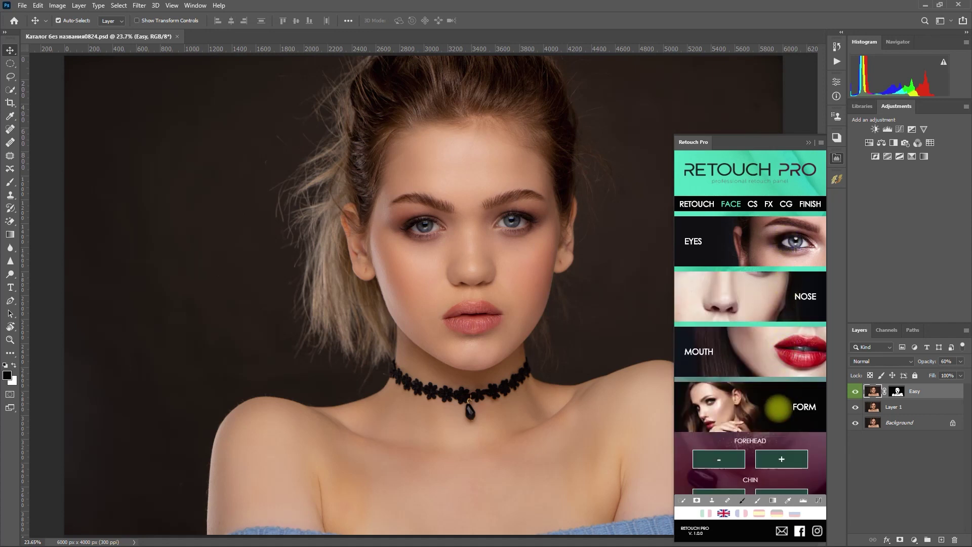
left_click(782, 318)
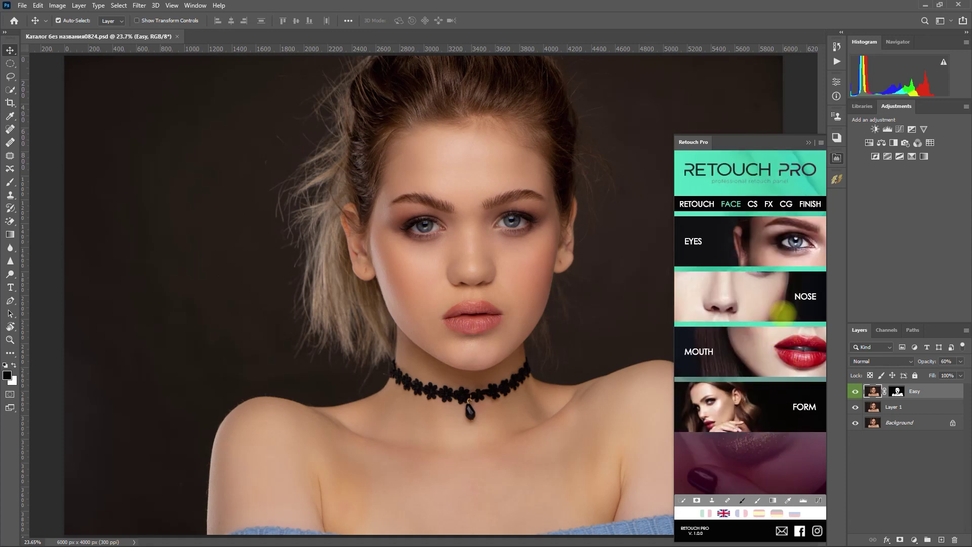
left_click(781, 241)
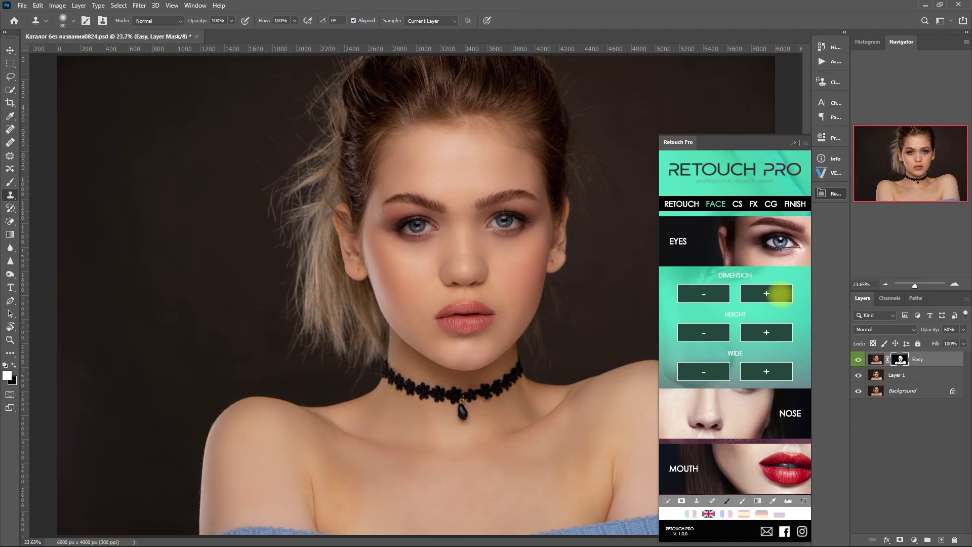
left_click(780, 295)
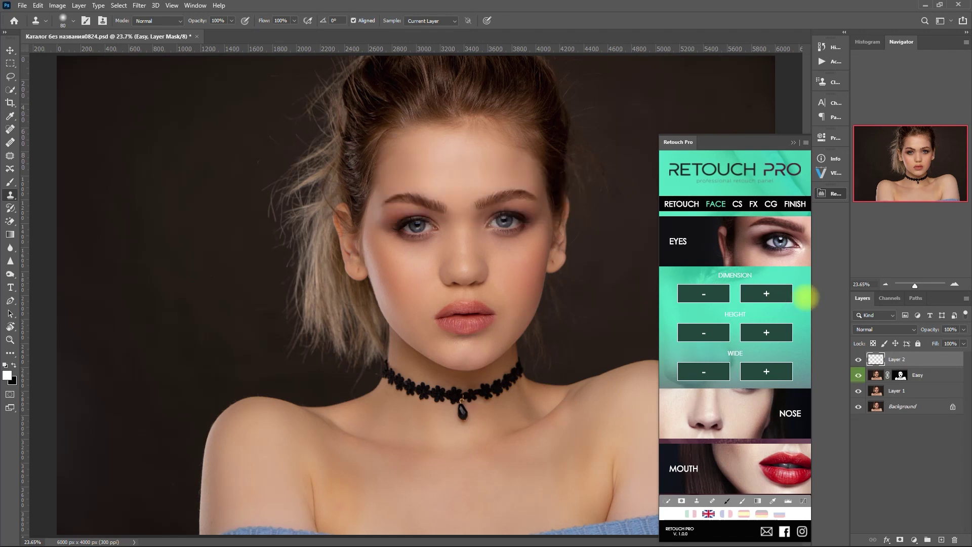
Step: Collapse the panel and toggle the EYE - DIMENTION +1 layer to compare before and after
left_click(793, 143)
scroll(536, 228, "up", 3)
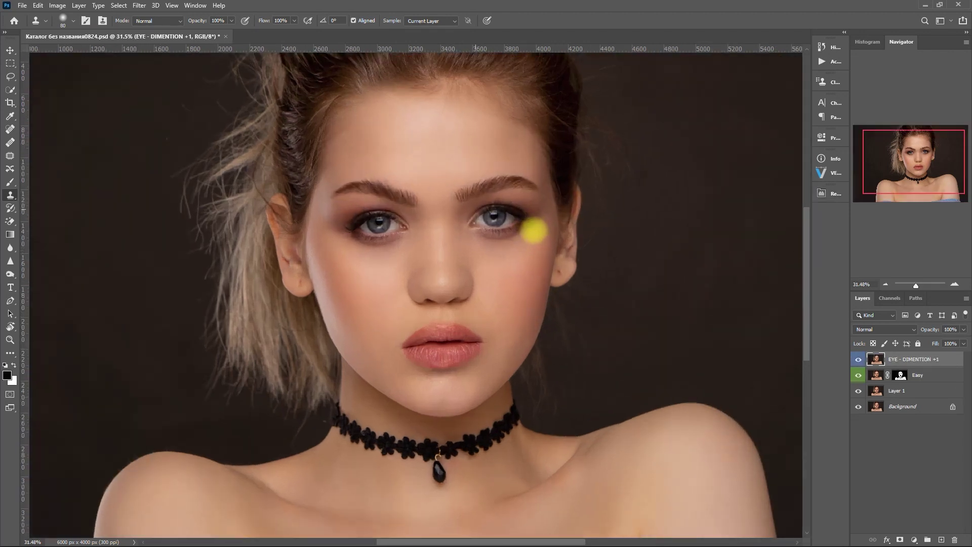
scroll(539, 233, "up", 3)
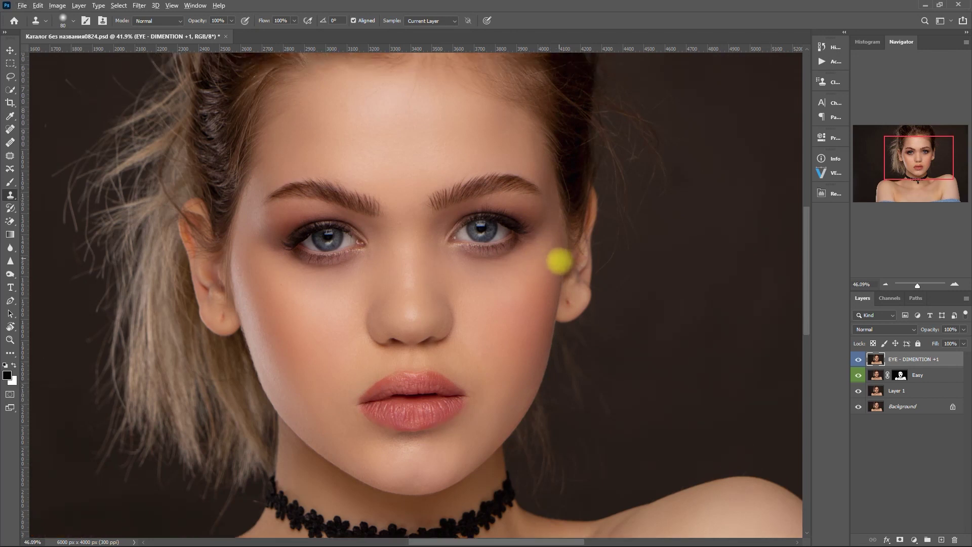
scroll(561, 263, "up", 1)
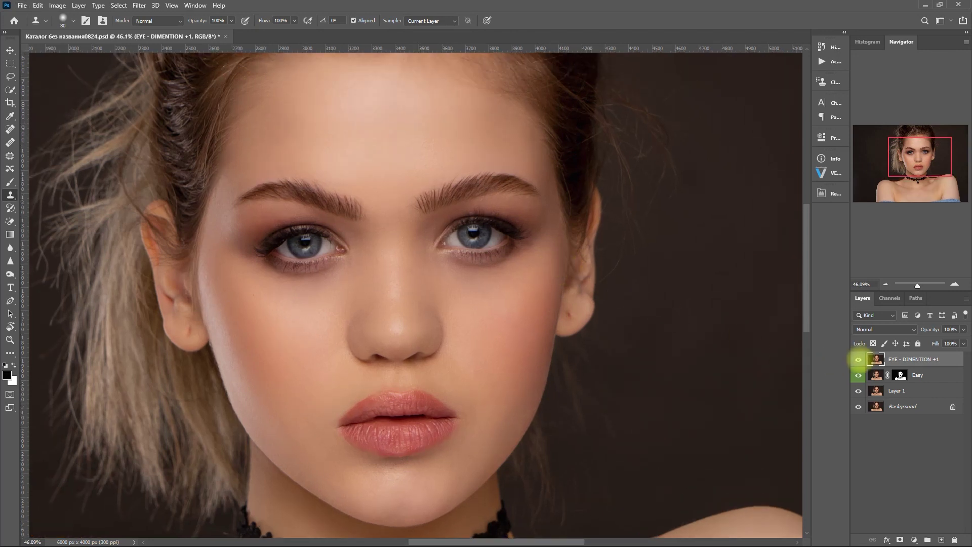
left_click(859, 359)
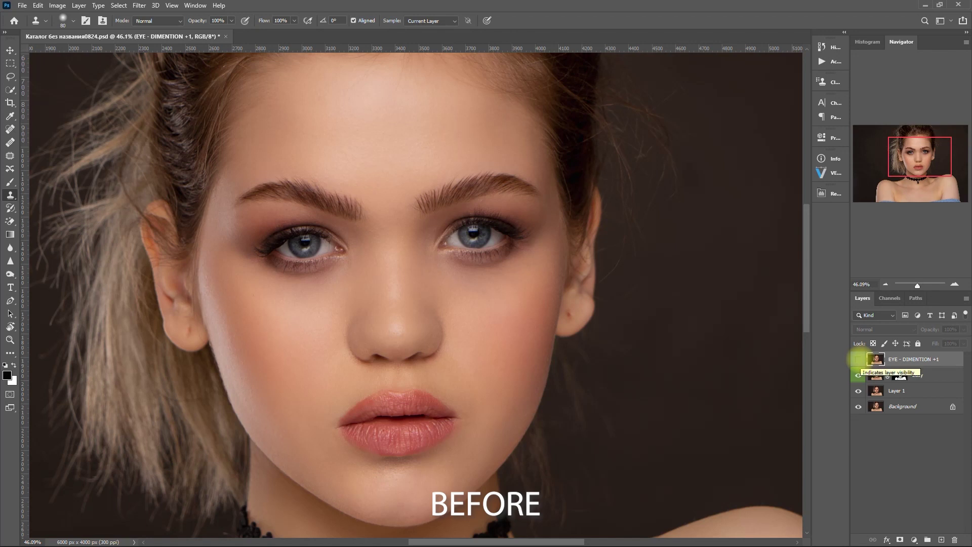
left_click(859, 359)
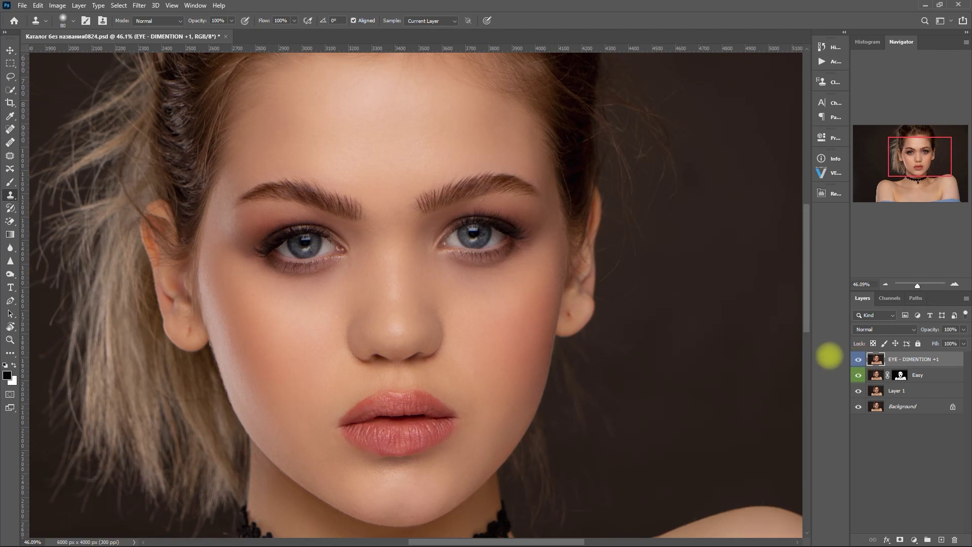
Step: Slim the nose with Retouch Pro's FACE tab NOSE WIDE '-' action
left_click(830, 195)
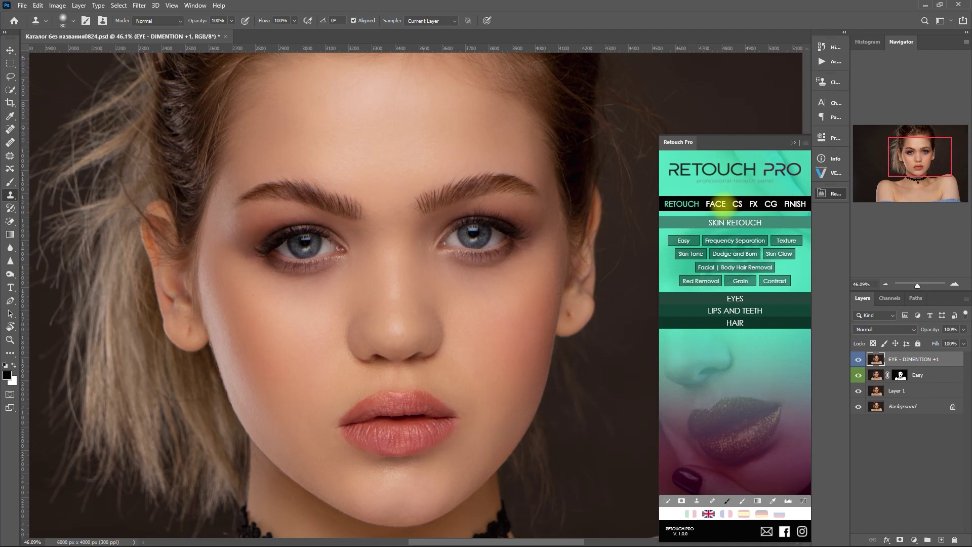
left_click(717, 205)
left_click(757, 299)
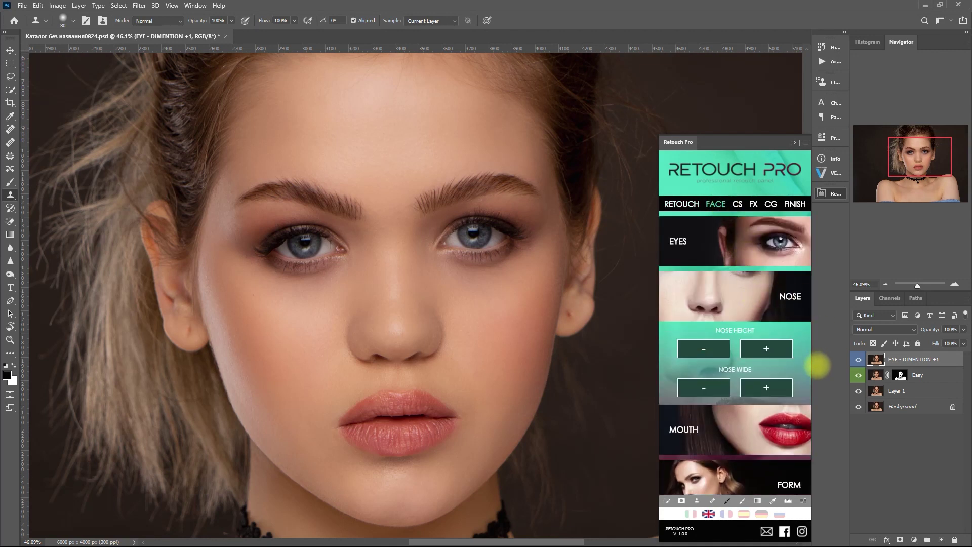
left_click(704, 384)
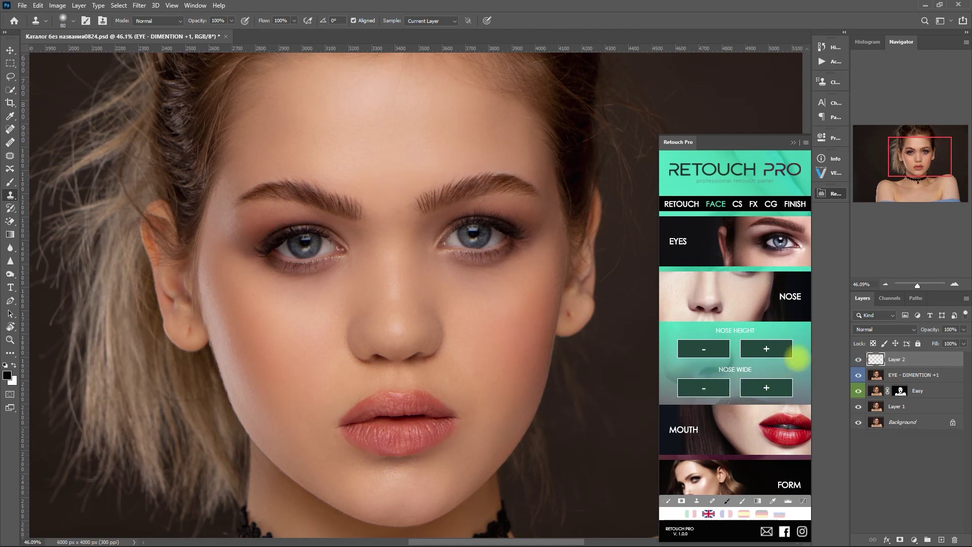
Step: Toggle the NOSE - WIDE -1 layer to compare the narrower nose with the original
left_click(793, 142)
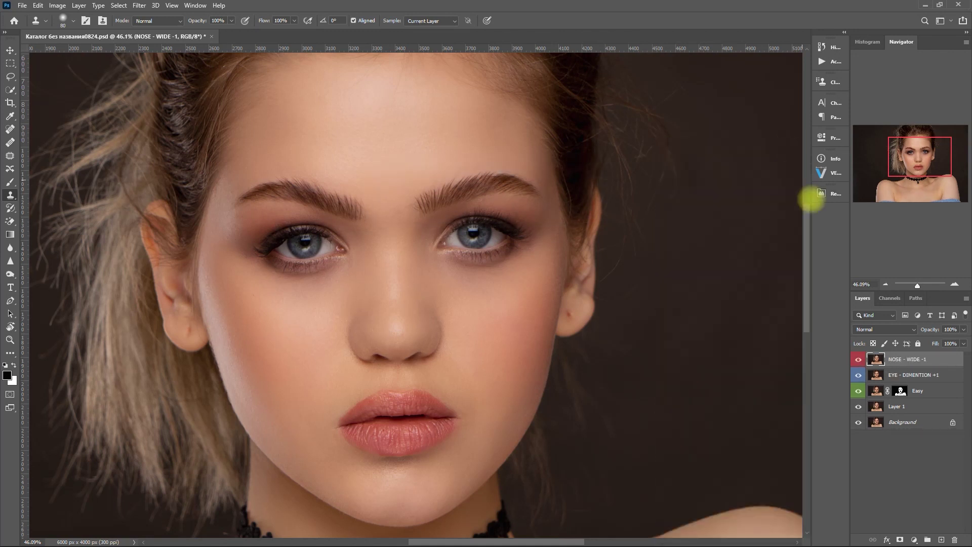
left_click(858, 359)
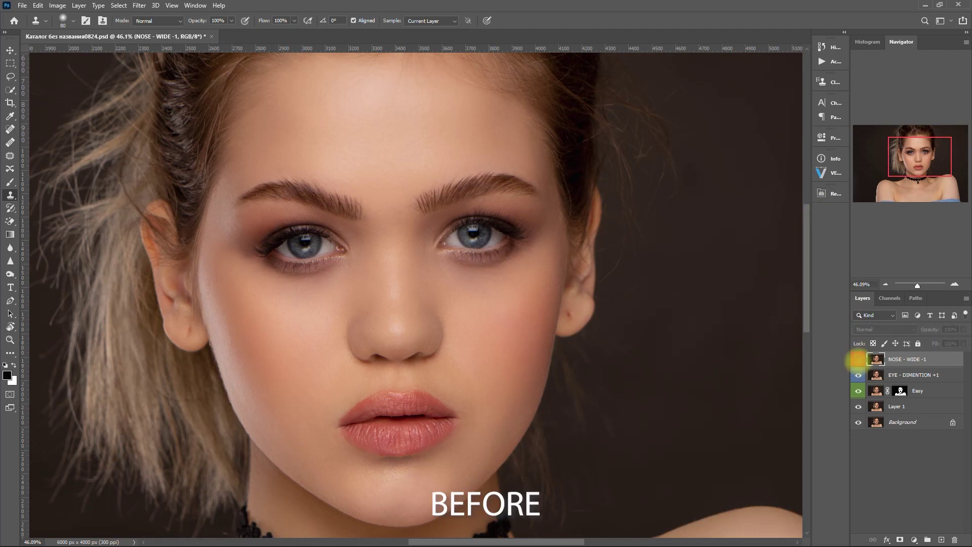
left_click(858, 359)
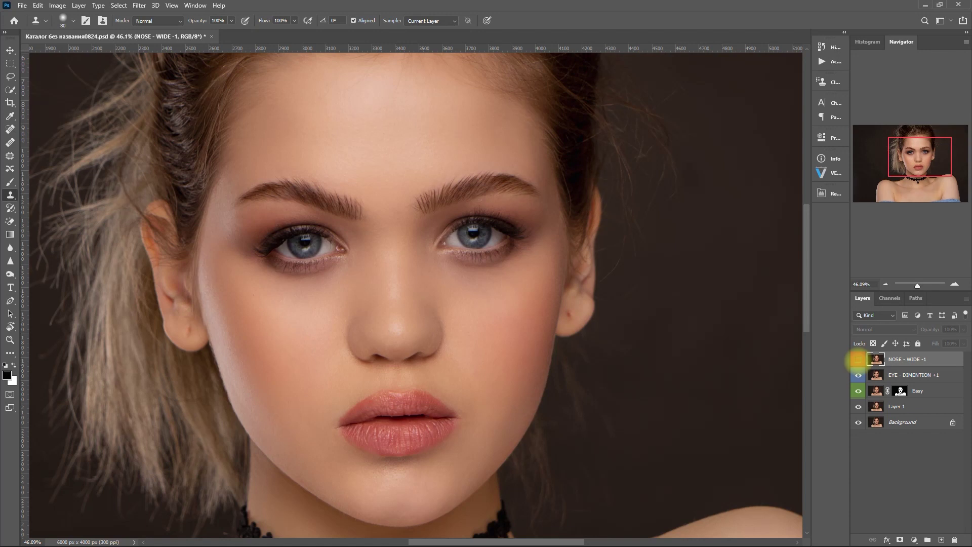
left_click(858, 360)
left_click(830, 194)
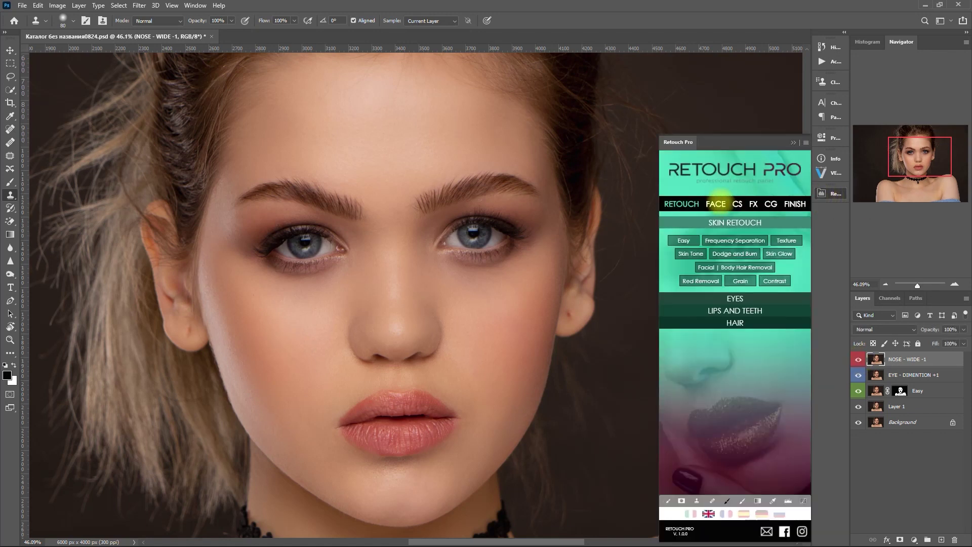
Step: Narrow the jaw with Retouch Pro's FACE > FORM JAW '-' action
left_click(716, 203)
left_click(763, 406)
scroll(790, 415, "down", 2)
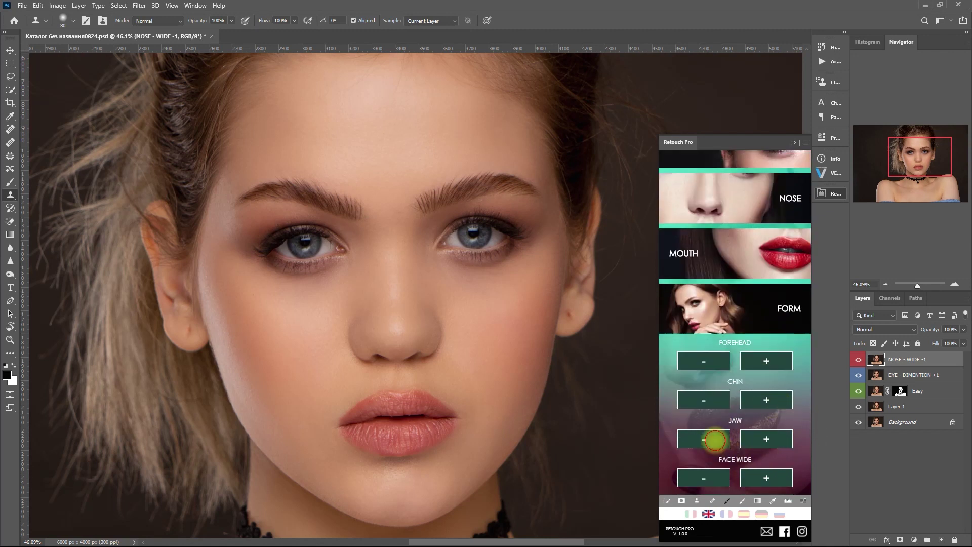
left_click(714, 440)
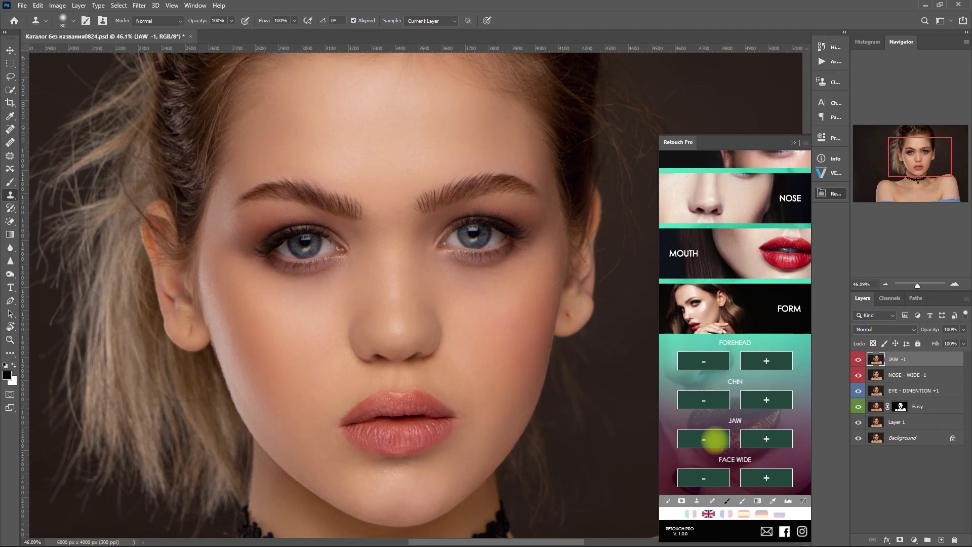
Step: Toggle the JAW -1 layer on and off to compare the jawline before and after
left_click(823, 193)
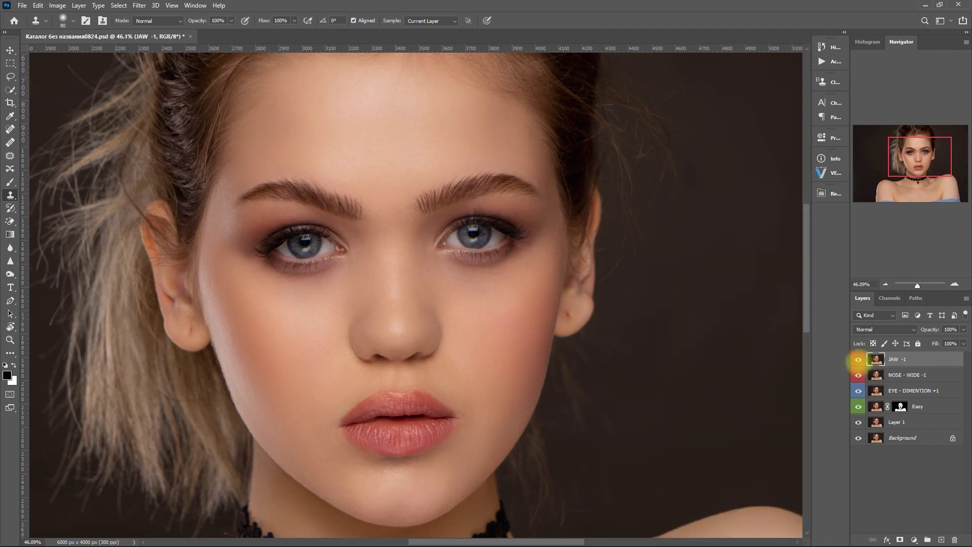
left_click(858, 359)
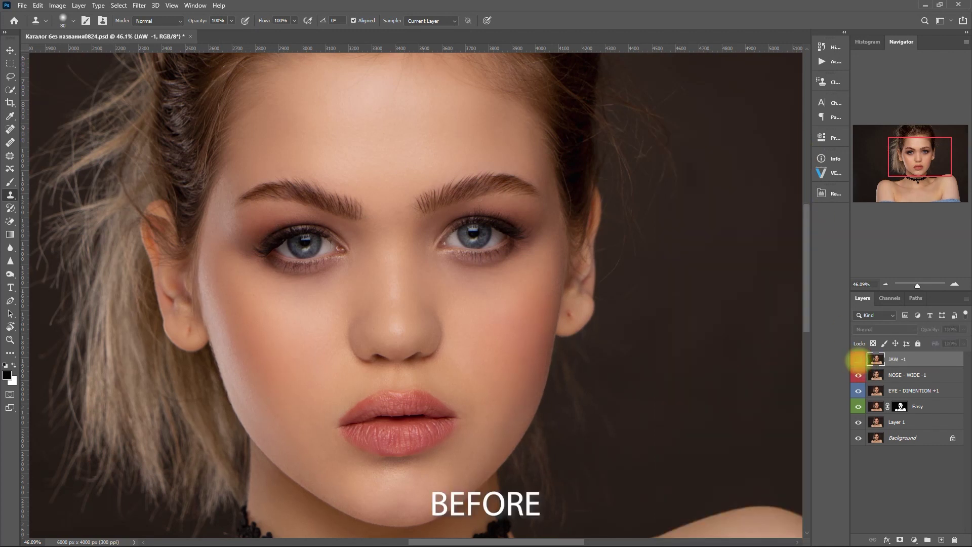
left_click(858, 359)
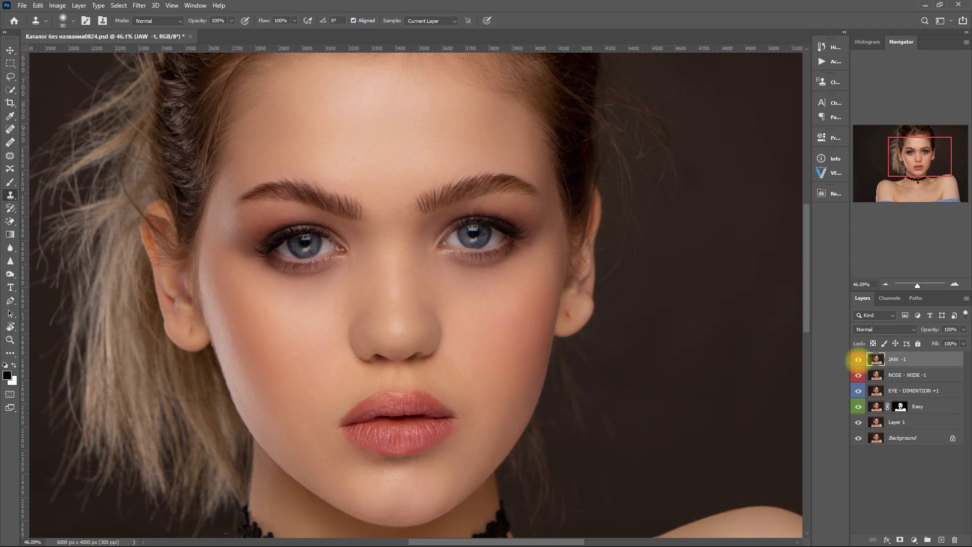
left_click(858, 360)
left_click(858, 360)
Step: Group the JAW, NOSE and EYE reshaping layers into Group 1
key("ctrl+0")
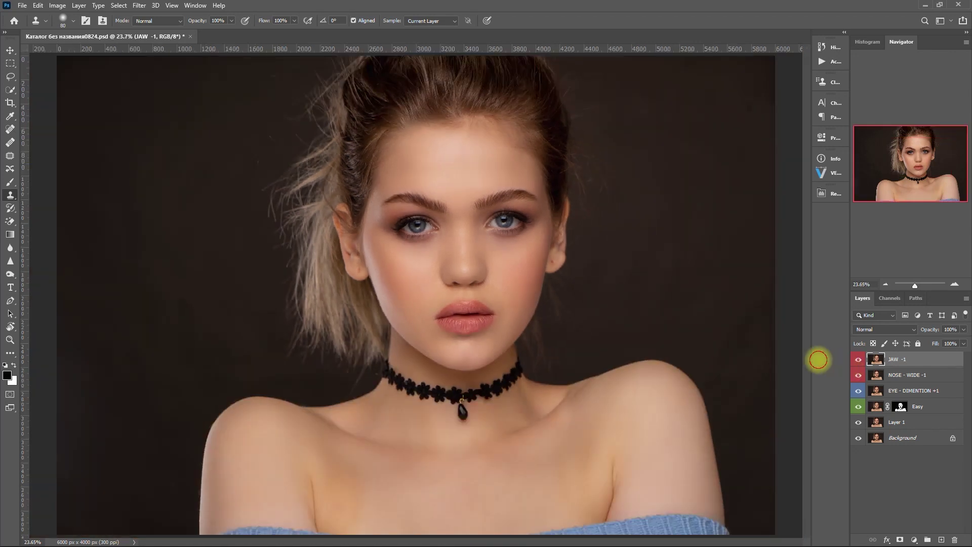
key("ctrl+g")
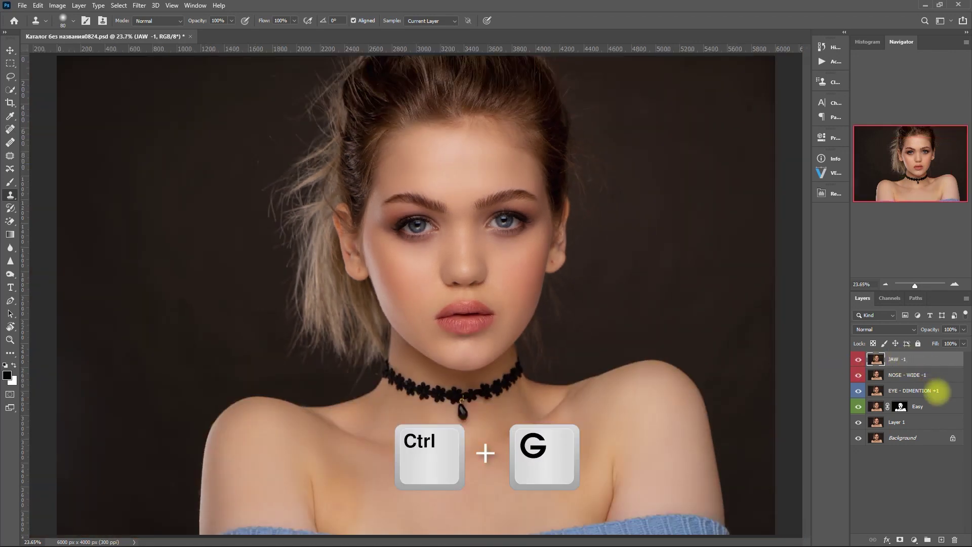
left_click(937, 391, "shift")
key("ctrl+g")
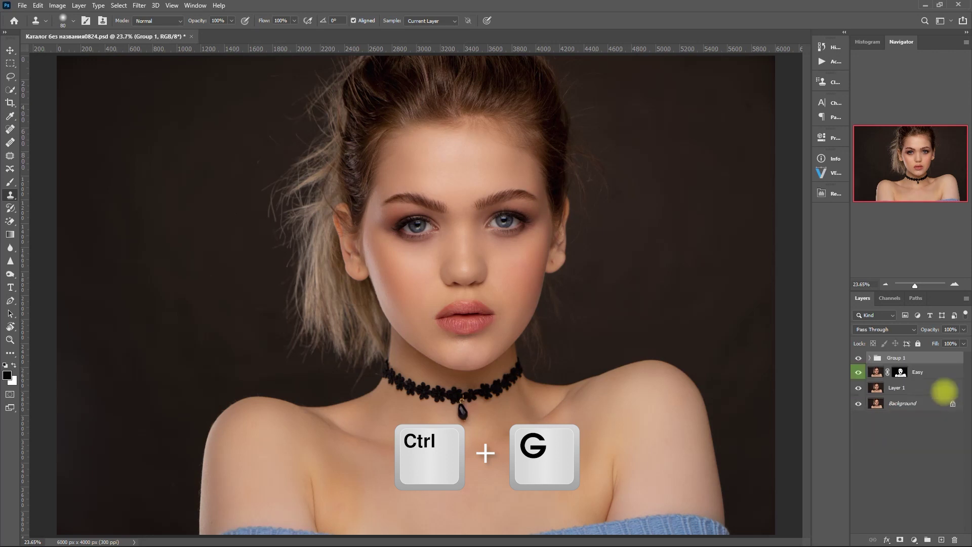
Step: Toggle Group 1's visibility on the centred face to compare before and after, leaving it visible
left_click(858, 357)
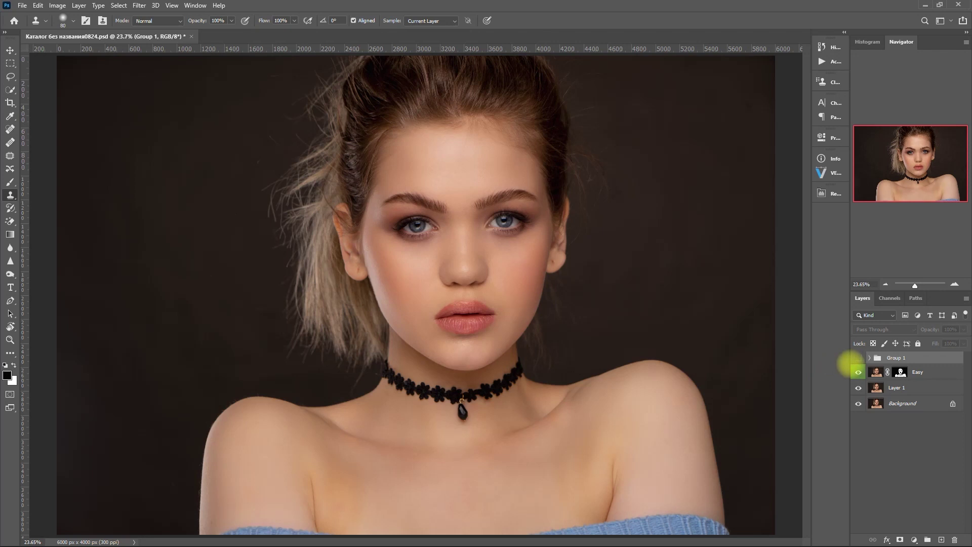
left_click(858, 357)
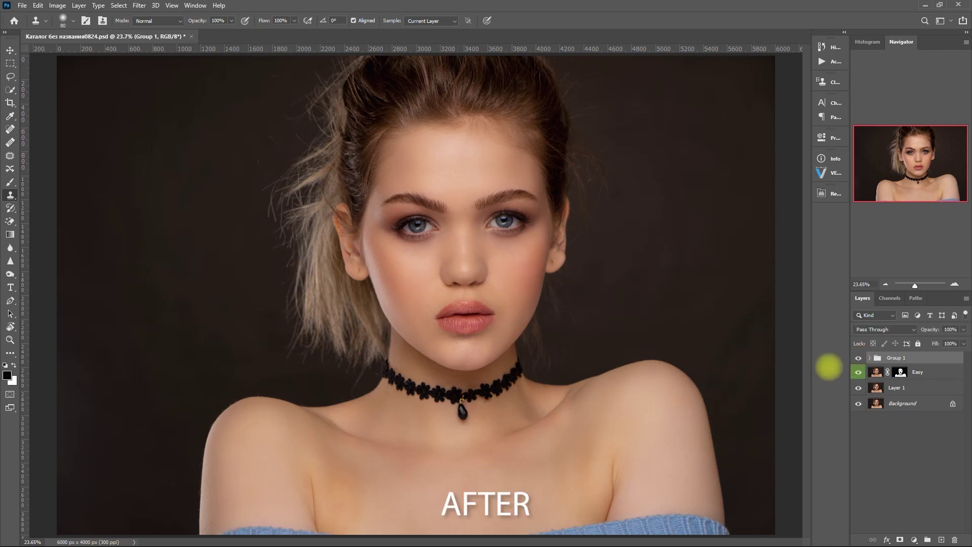
left_click(858, 357)
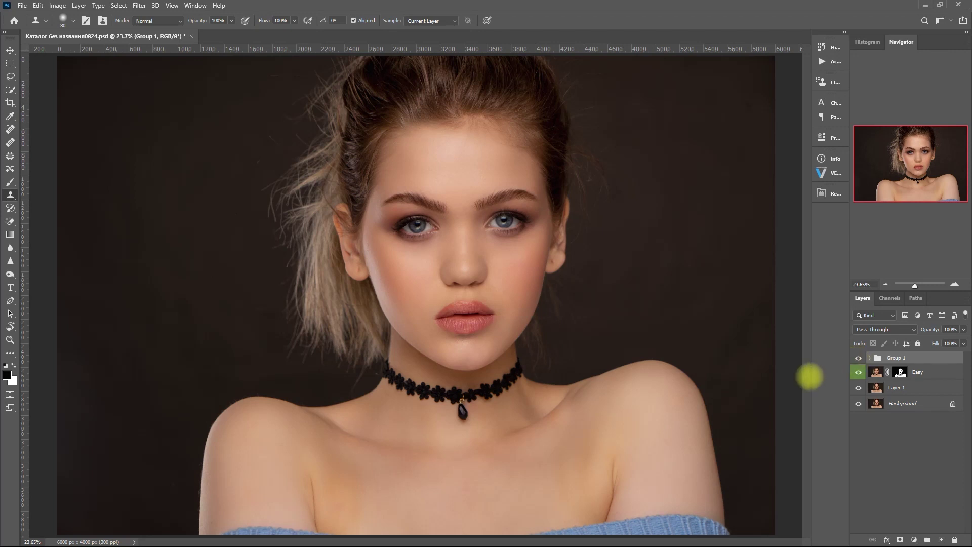
scroll(581, 292, "up", 5)
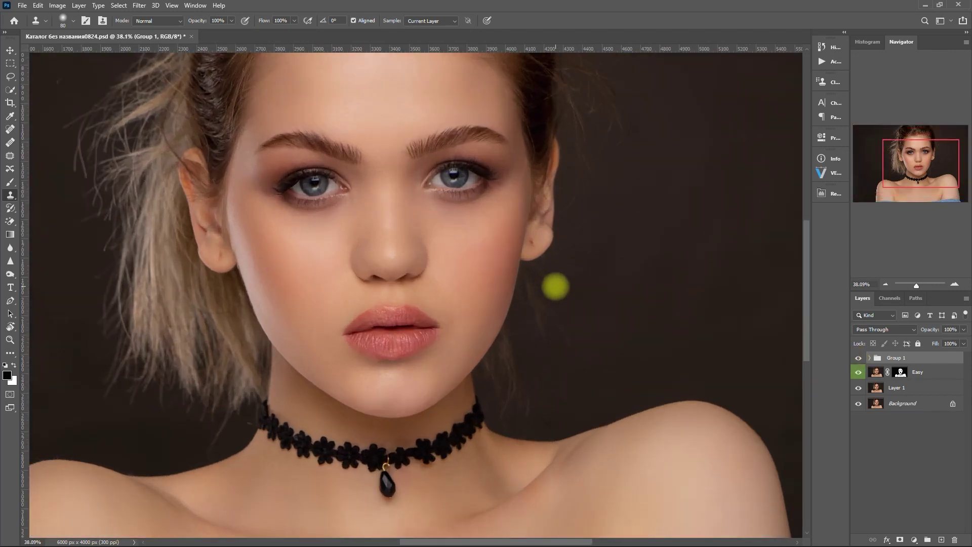
left_click_drag(590, 293, 602, 379)
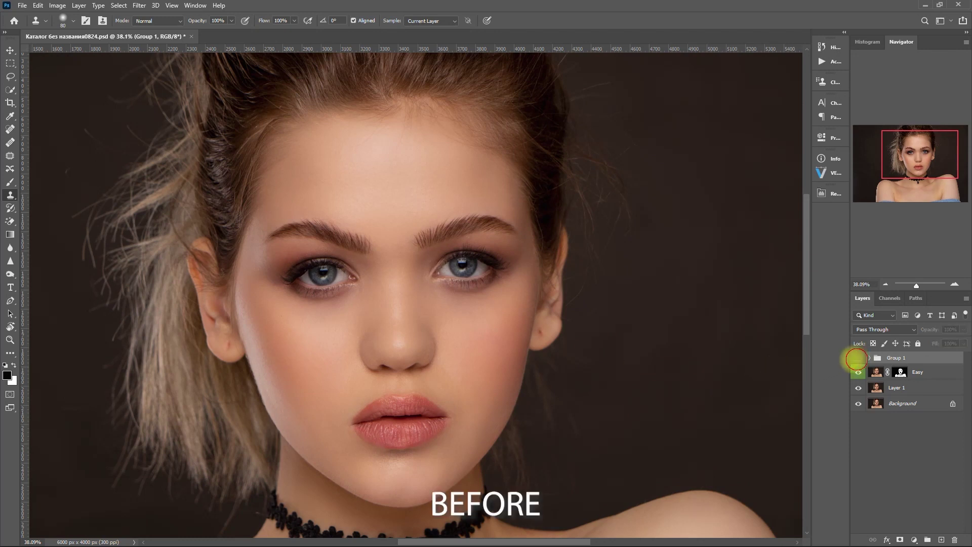
left_click(858, 358)
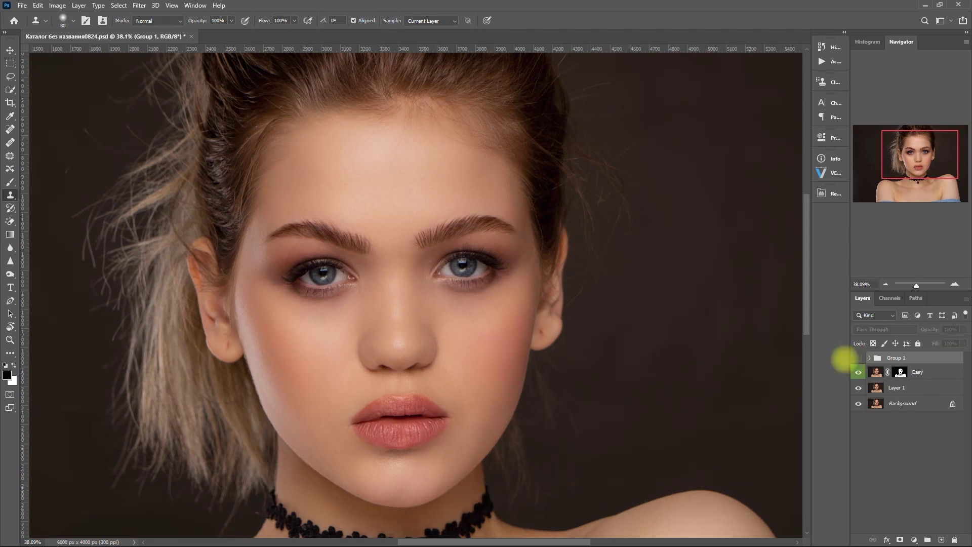
left_click(856, 357)
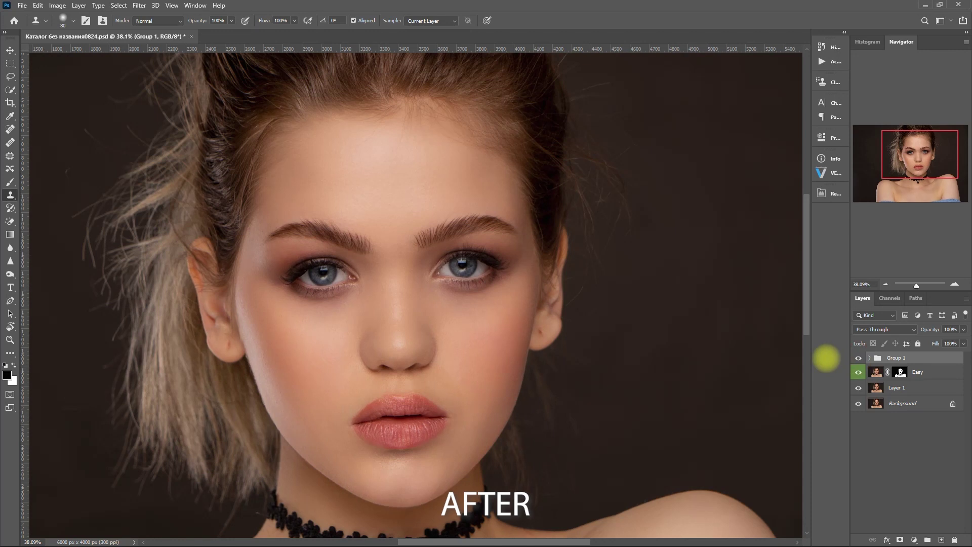
left_click(858, 358)
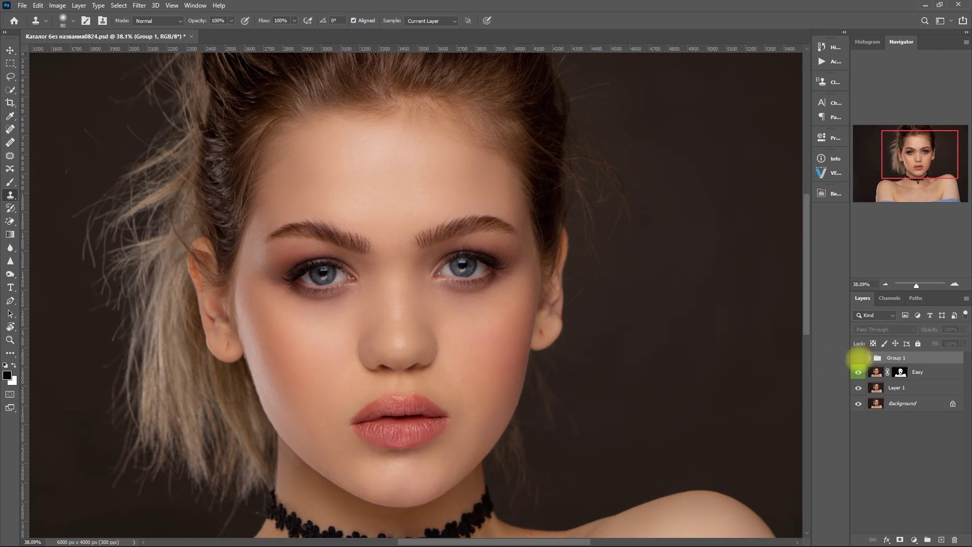
left_click(858, 358)
left_click(858, 358)
left_click(858, 358)
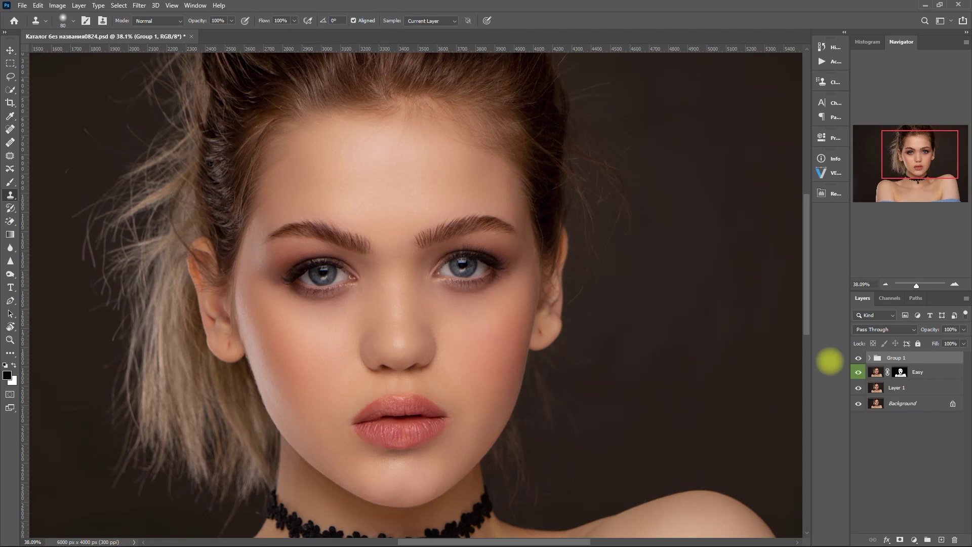
Step: Apply the GLAM 7 colour look from Retouch Pro's FX presets
key("ctrl+0")
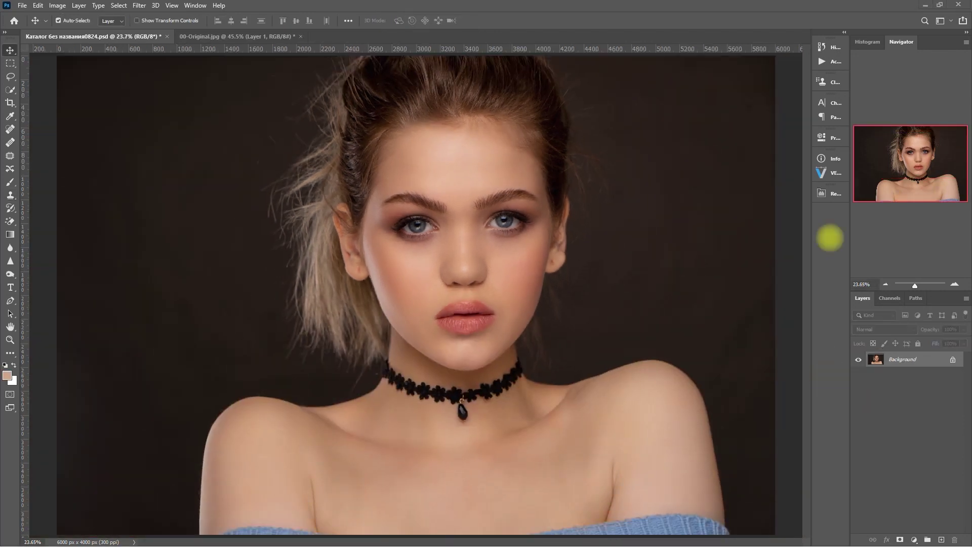
left_click(830, 193)
left_click(754, 204)
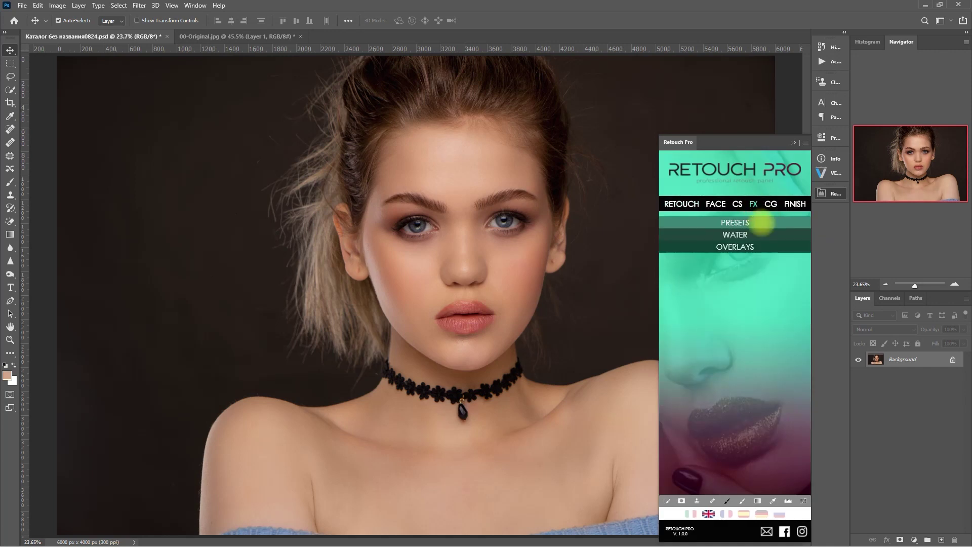
left_click(759, 221)
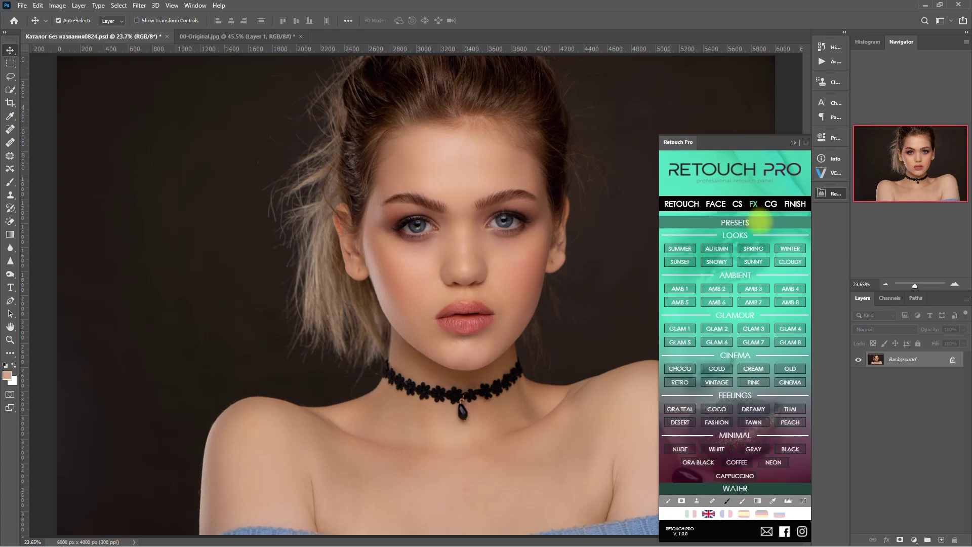
left_click(765, 342)
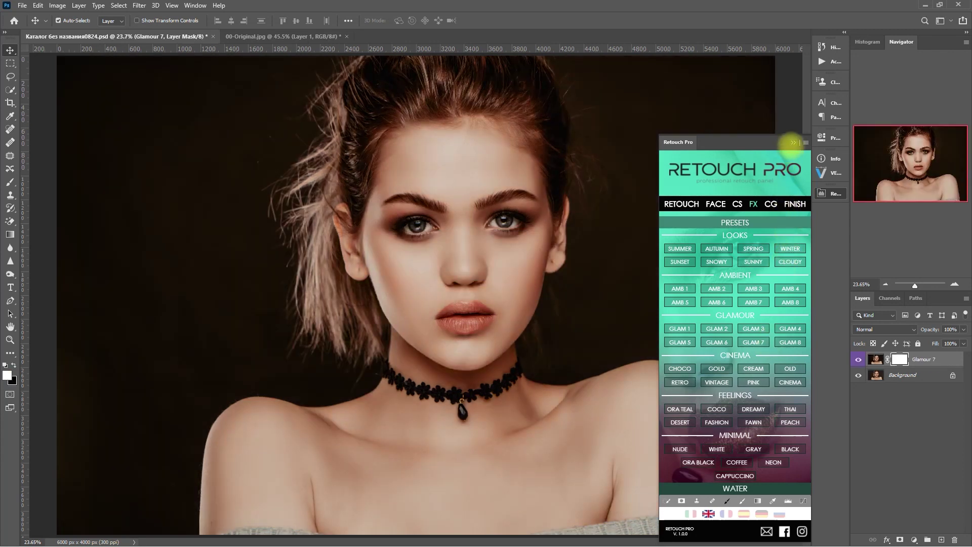
Step: Toggle the Glamour 7 layer to compare the look with the original on the face
left_click(792, 143)
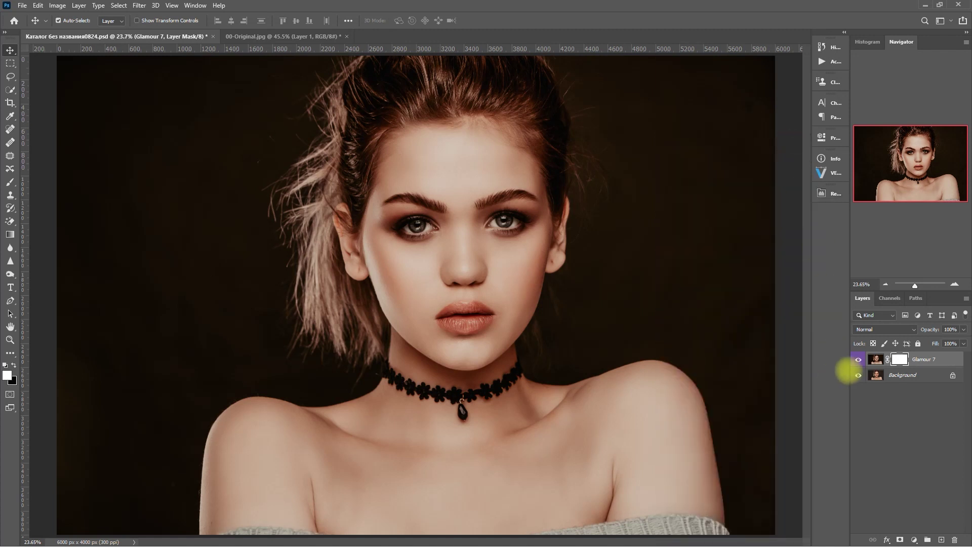
left_click(858, 359)
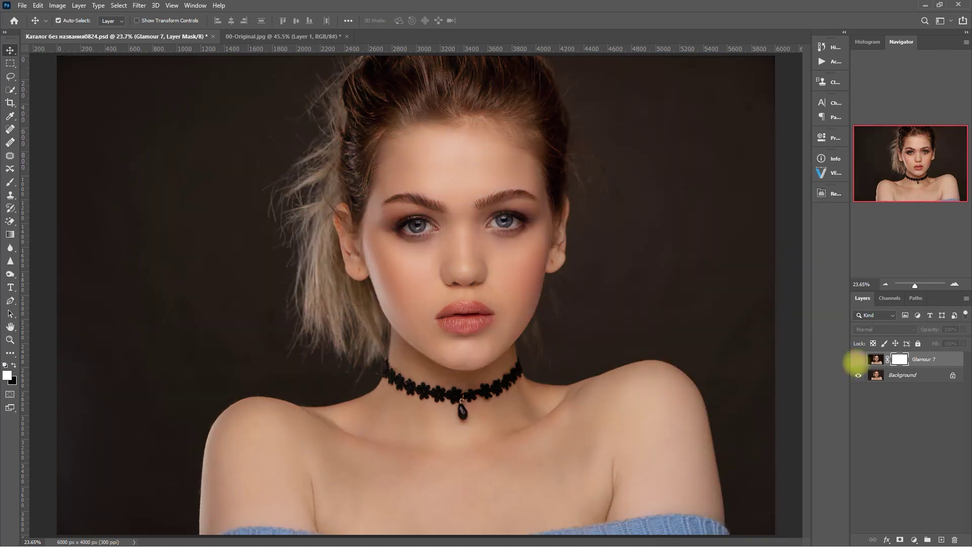
left_click(858, 359)
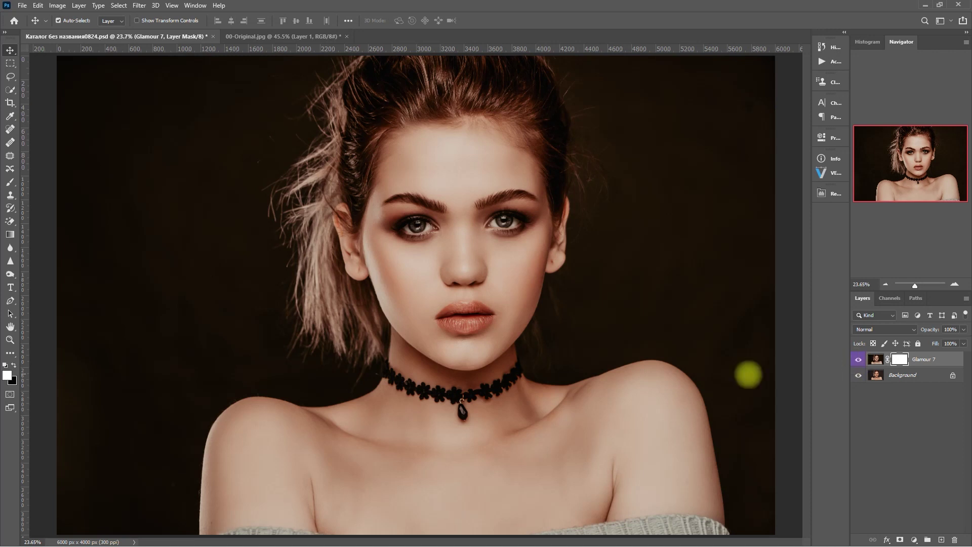
scroll(575, 289, "up", 3)
left_click_drag(607, 271, 627, 360)
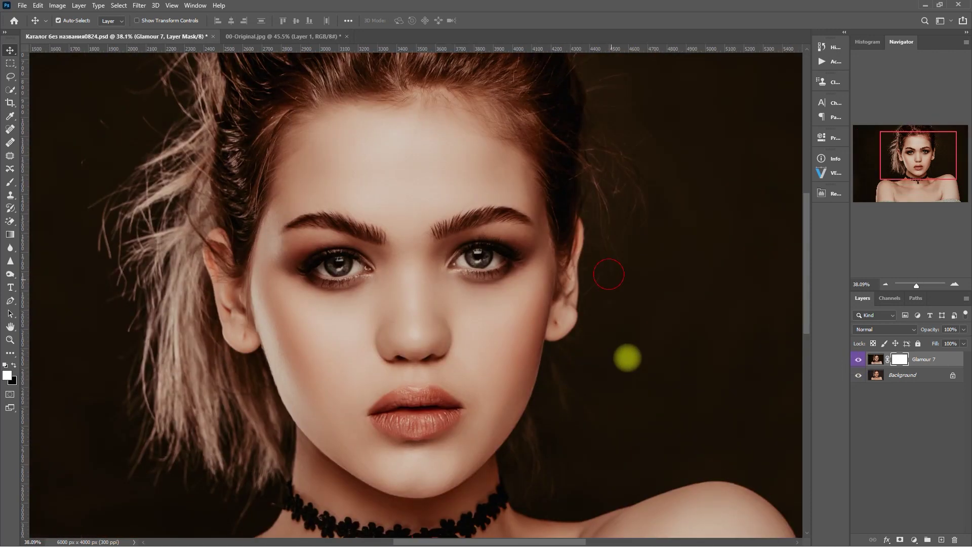
left_click(857, 360)
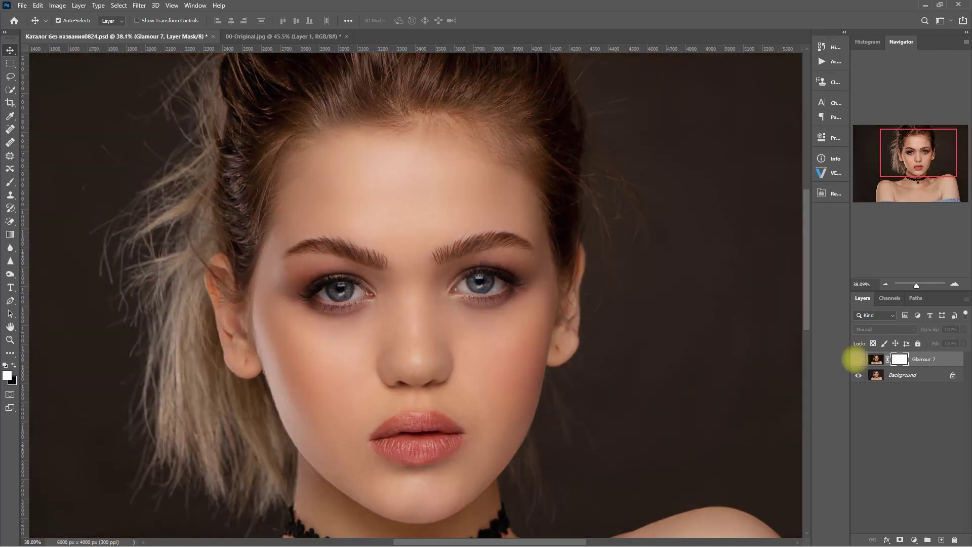
left_click(858, 359)
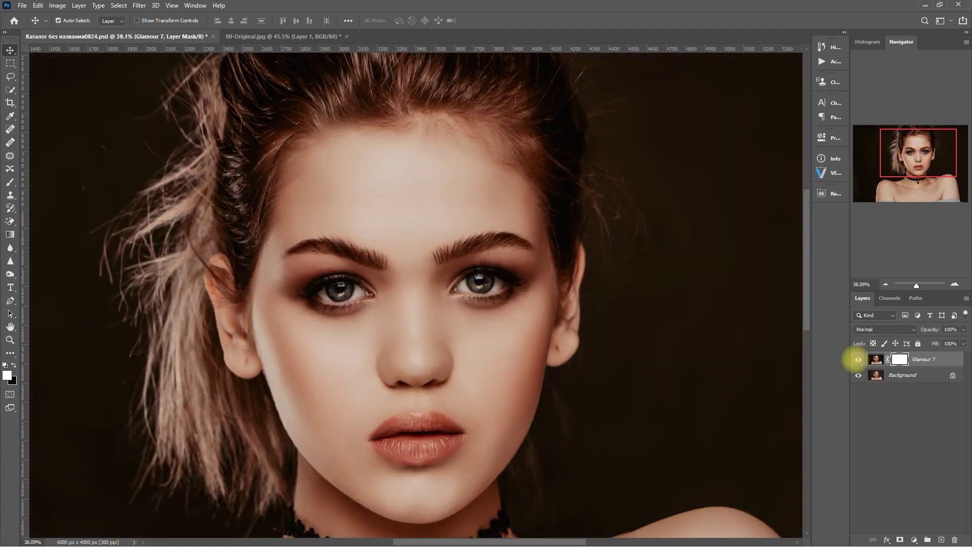
key("ctrl+0")
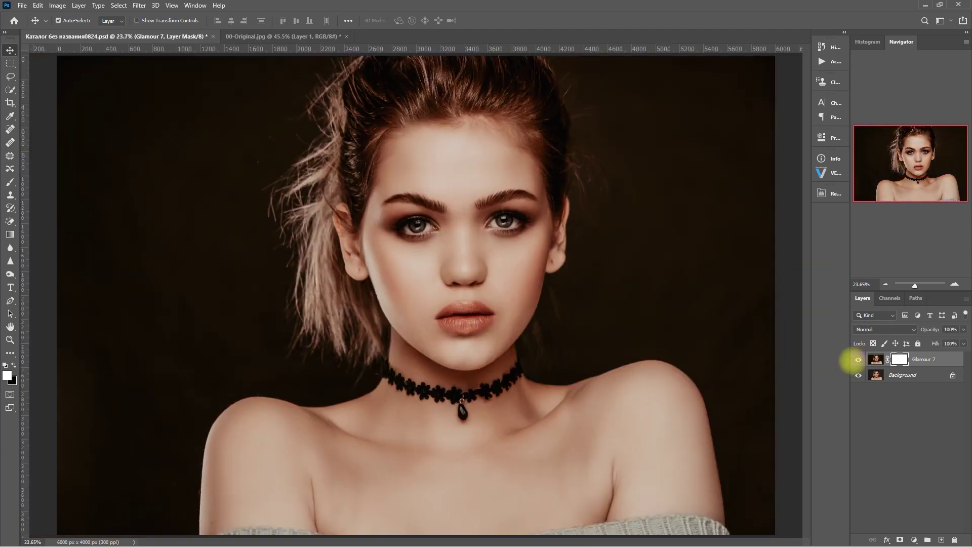
Step: Hide Glamour 7, select the Background layer and bring up Retouch Pro's effects
left_click(858, 359)
left_click(906, 374)
left_click(831, 194)
left_click(753, 203)
Step: Apply the DESERT preset look, compare it, then drag its layer to the trash
left_click(762, 223)
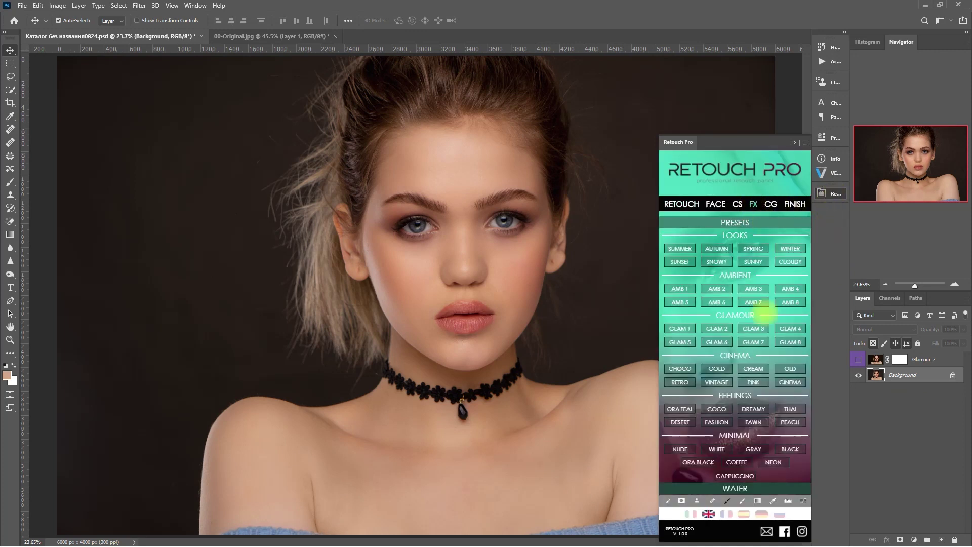
left_click(679, 409)
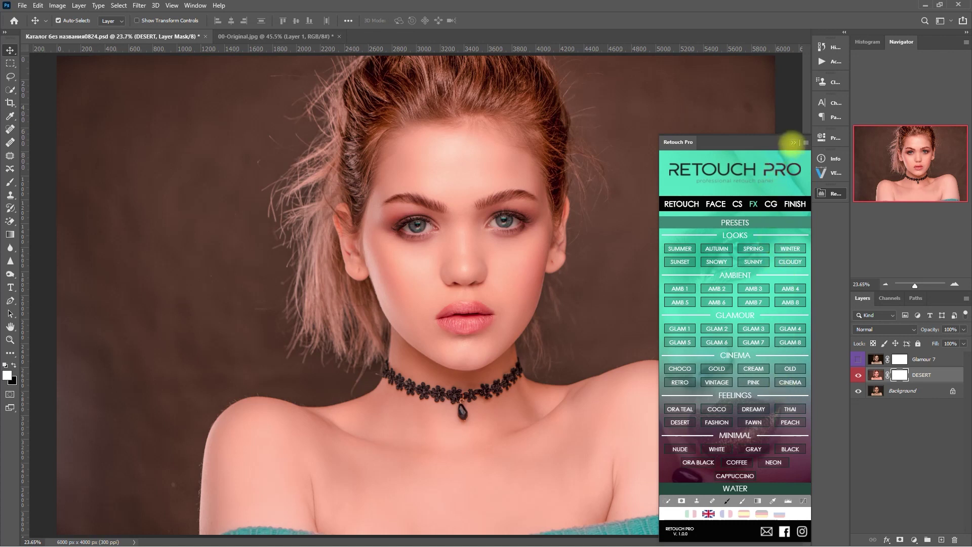
left_click(792, 143)
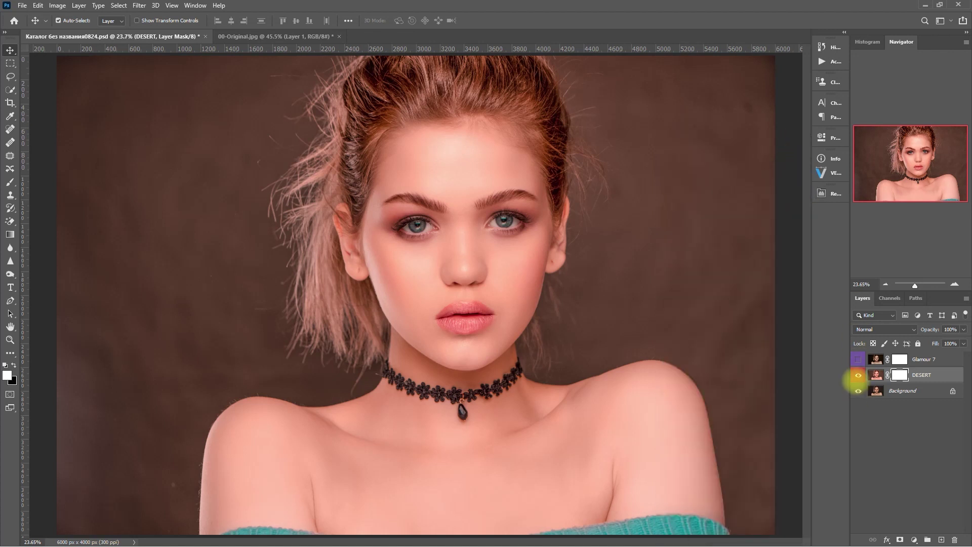
left_click(858, 374)
left_click(858, 375)
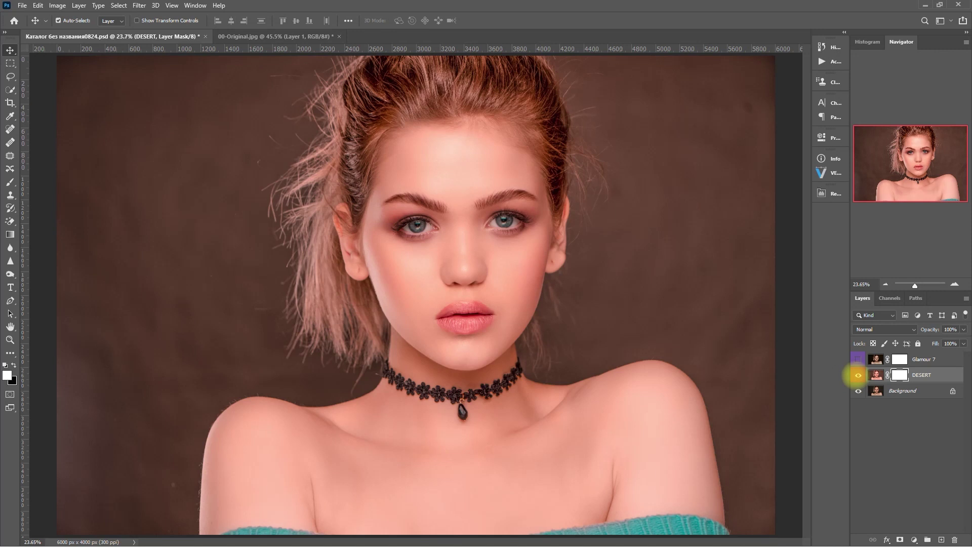
left_click_drag(926, 376, 954, 538)
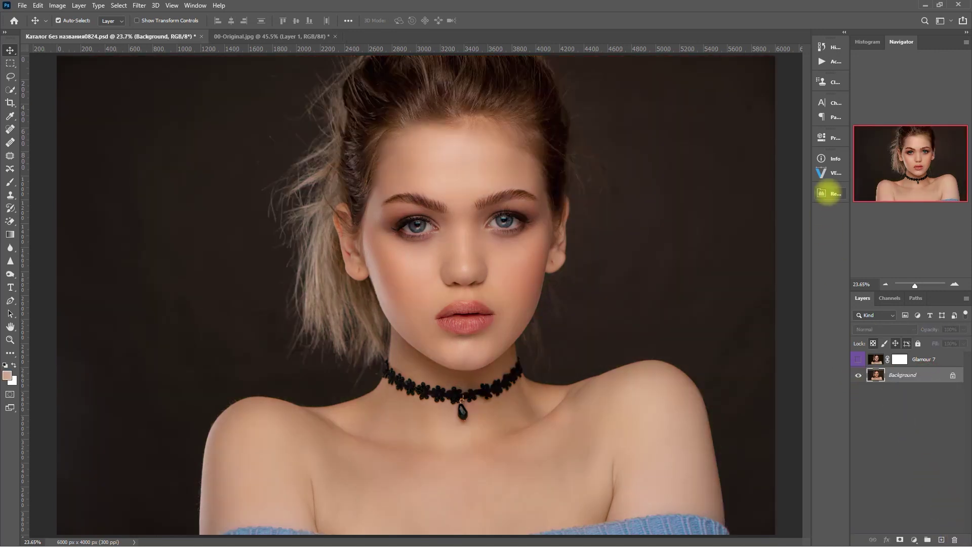
Step: Apply the NUDE preset look from Retouch Pro's FX presets
left_click(830, 194)
left_click(754, 204)
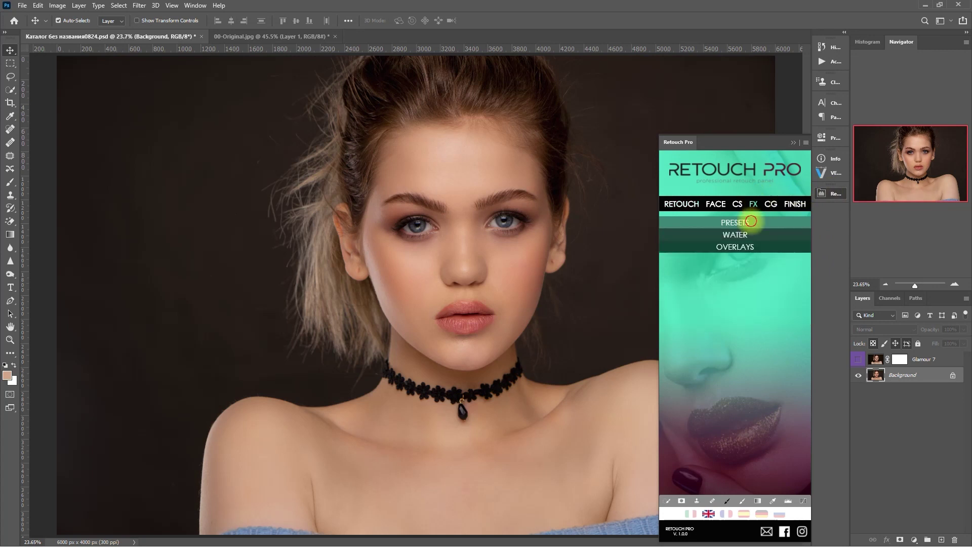
left_click(751, 220)
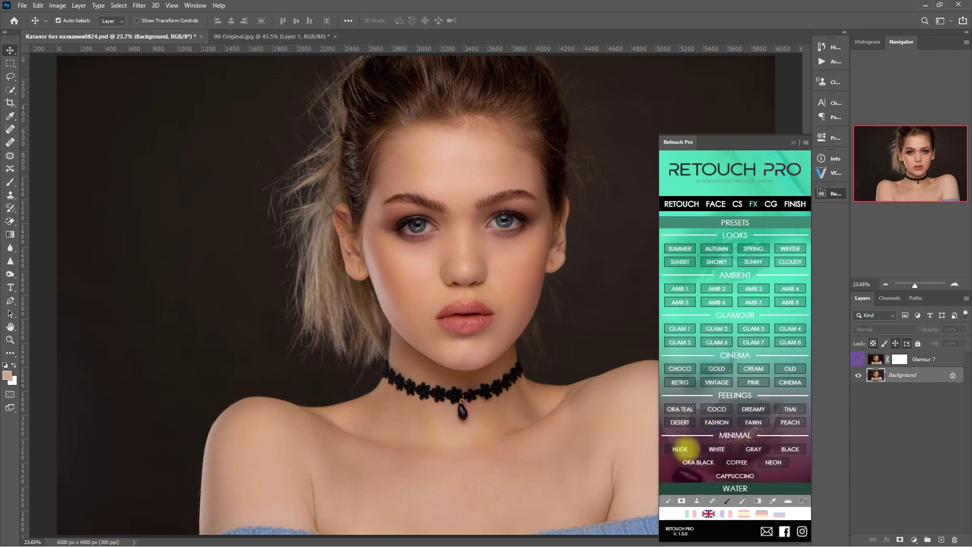
left_click(681, 448)
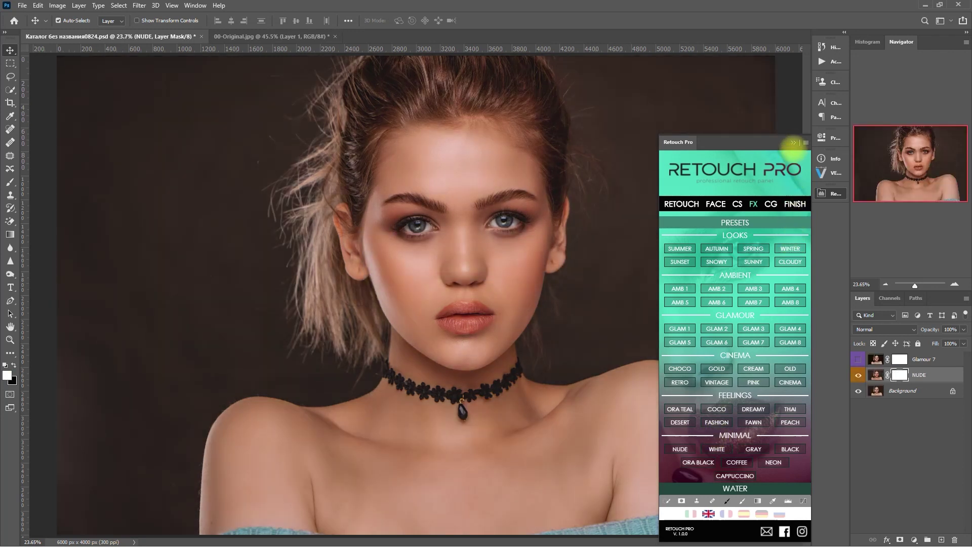
Step: Compare the NUDE layer with the original, then hide it with Background selected
left_click(793, 142)
left_click(857, 374)
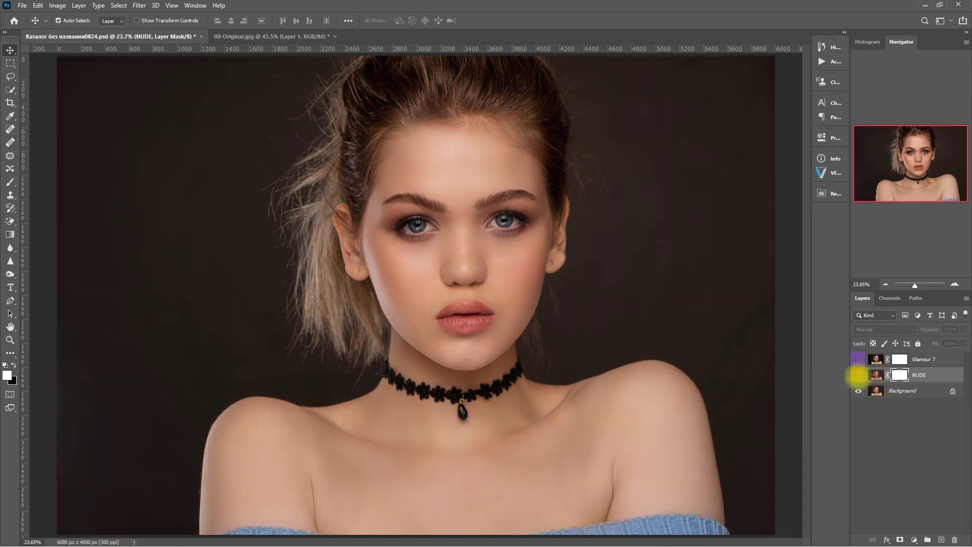
left_click(857, 374)
scroll(614, 341, "up", 2)
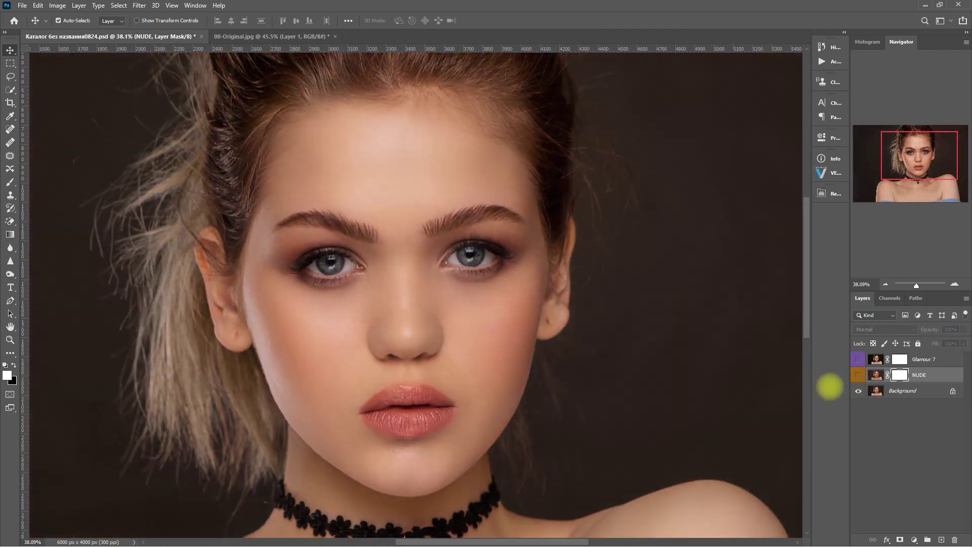
left_click(858, 374)
key("ctrl+0")
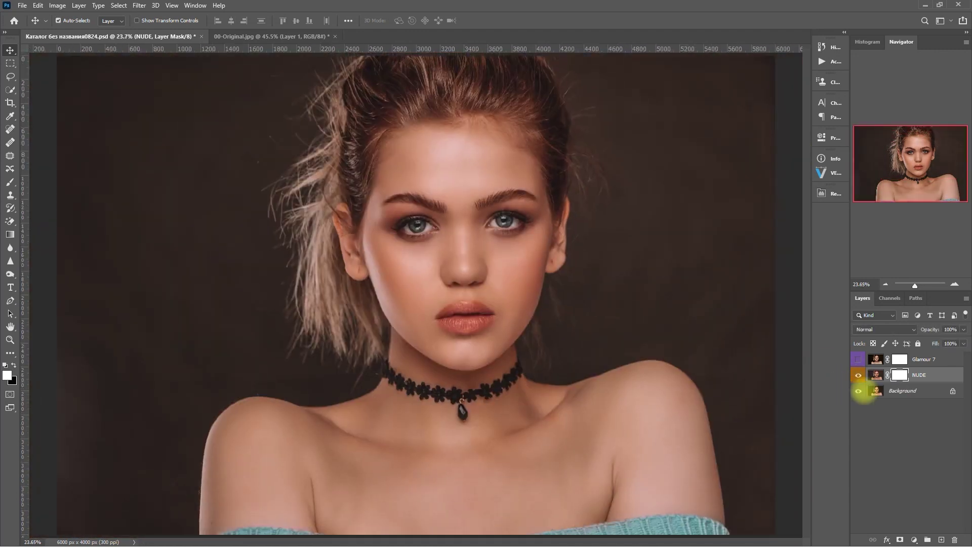
left_click(874, 390)
left_click(858, 374)
left_click(830, 193)
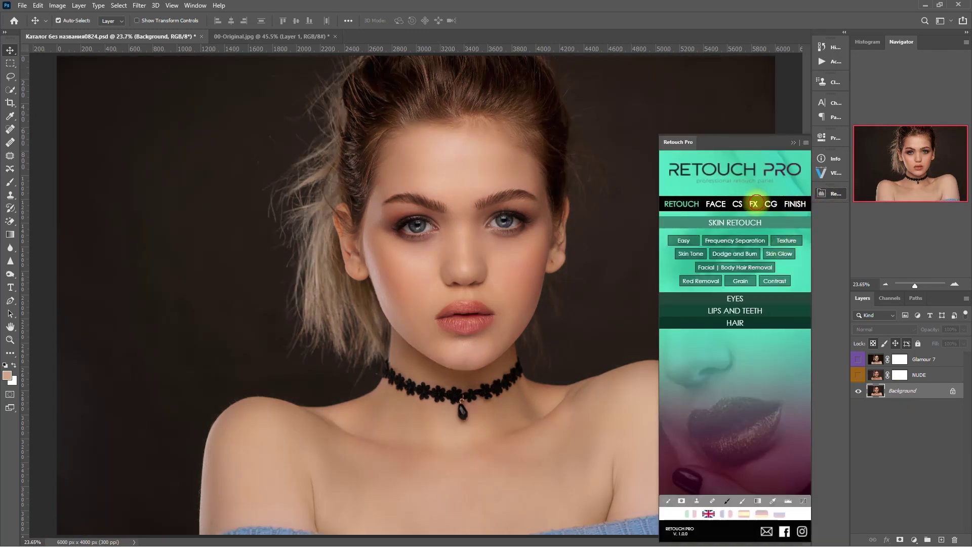
Step: Apply the CAPPUCCINO preset look from Retouch Pro's FX presets
left_click(754, 203)
left_click(756, 221)
left_click(744, 473)
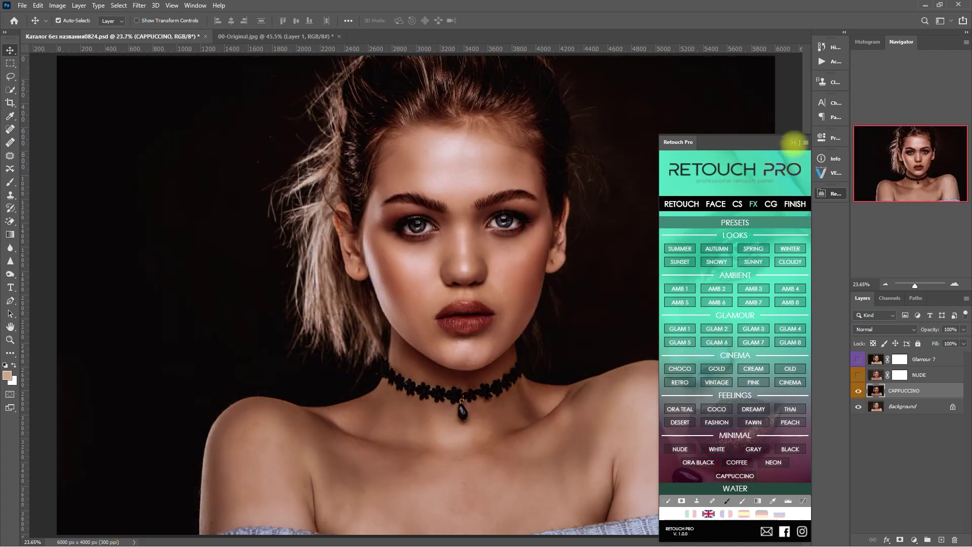
left_click(793, 142)
Step: Toggle the CAPPUCCINO layer to compare it with the original on the zoomed face
left_click(858, 390)
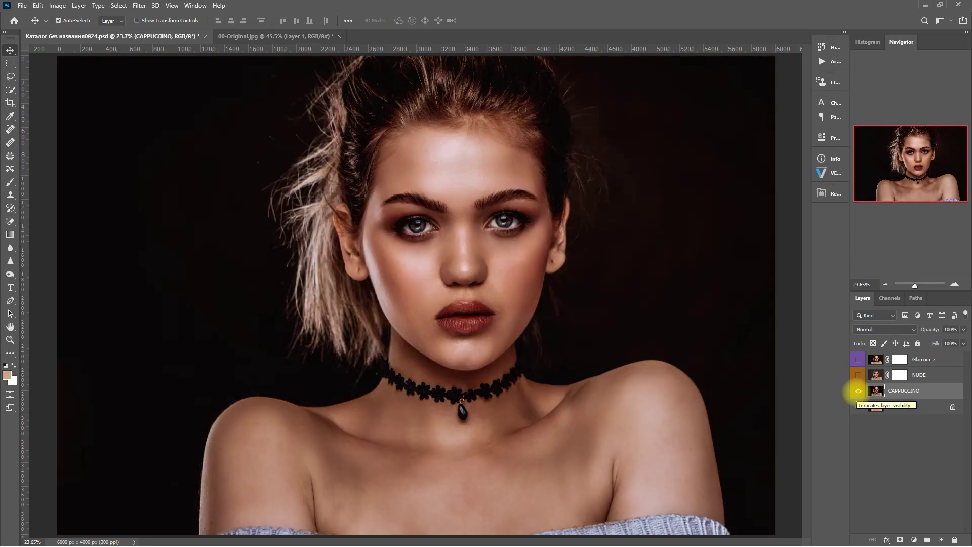
scroll(651, 326, "up", 2)
scroll(629, 301, "up", 2)
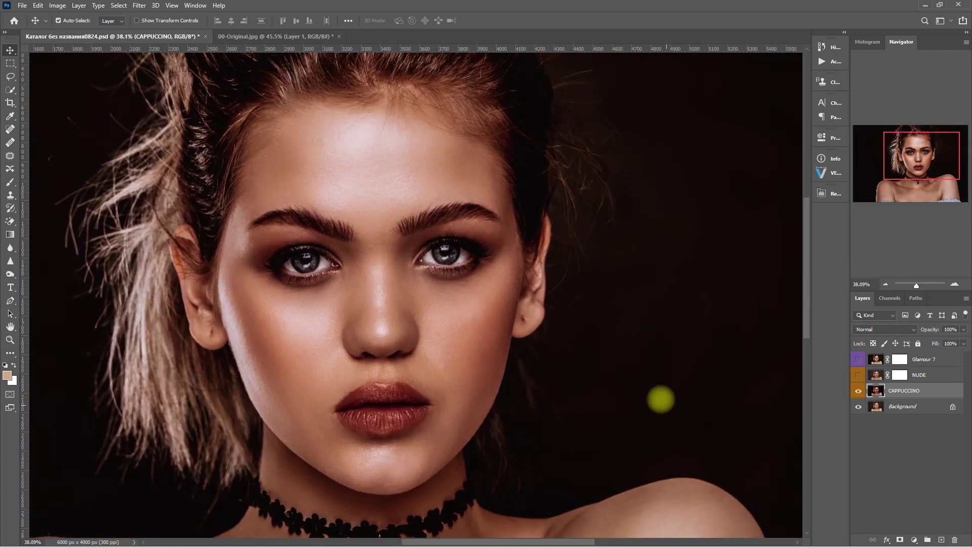
left_click(858, 390)
left_click(858, 390)
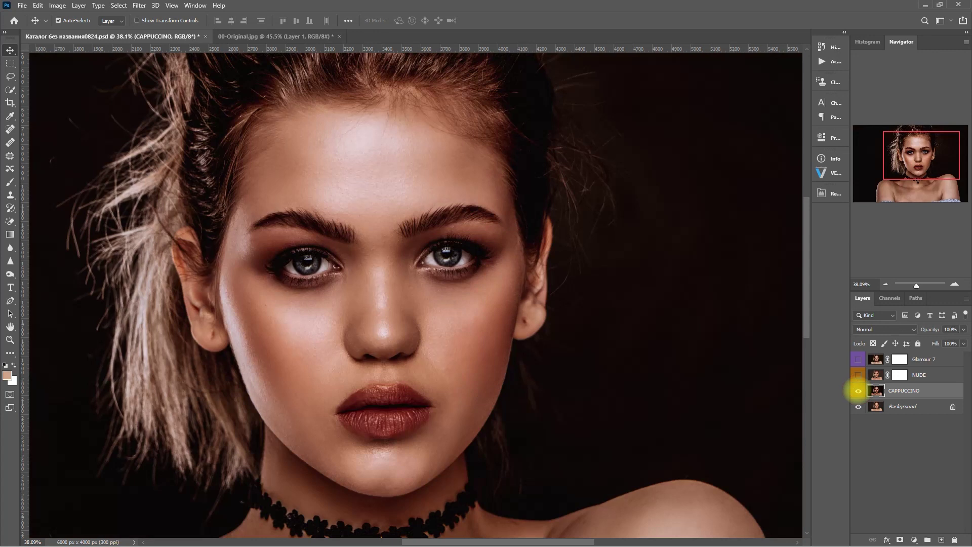
Step: Lower the CAPPUCCINO layer's opacity to 80% and compare it again
left_click(950, 329)
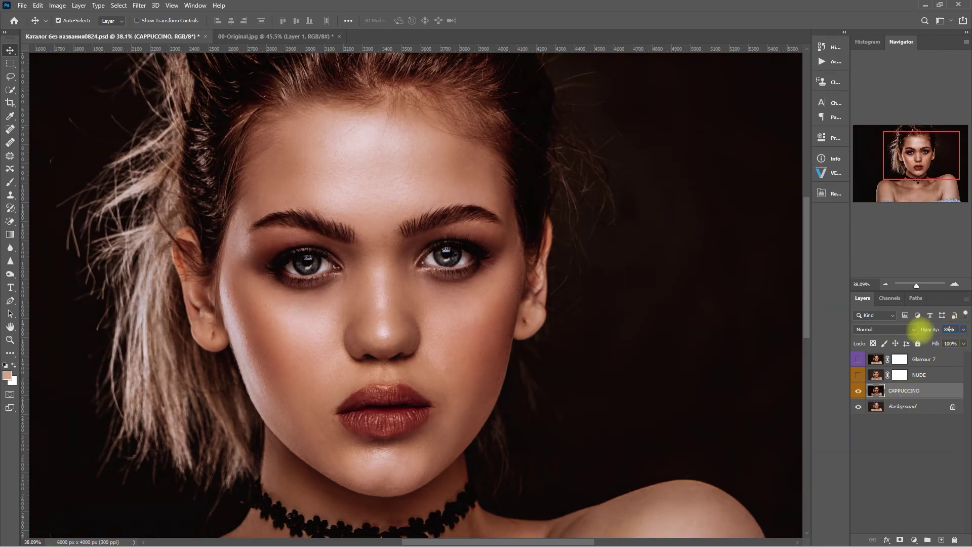
type("80")
key("Return")
left_click(858, 390)
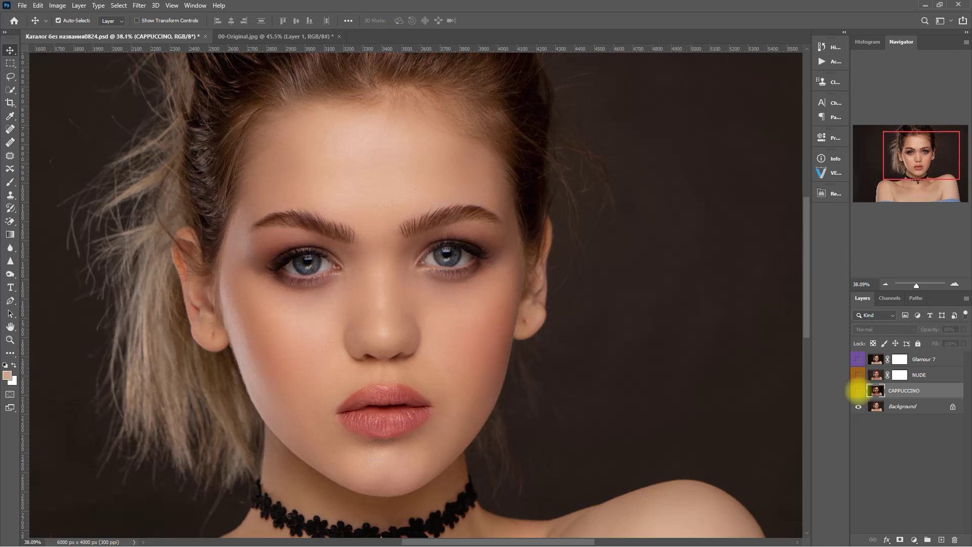
left_click(858, 391)
Step: Switch between the Glamour 7, NUDE and CAPPUCCINO grades to compare them
key("ctrl+0")
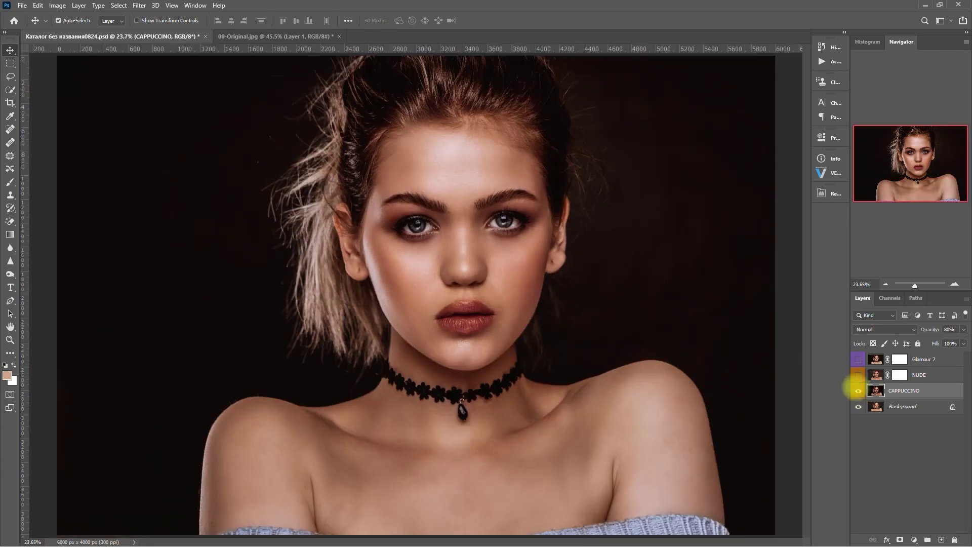
left_click(858, 391)
left_click(858, 360)
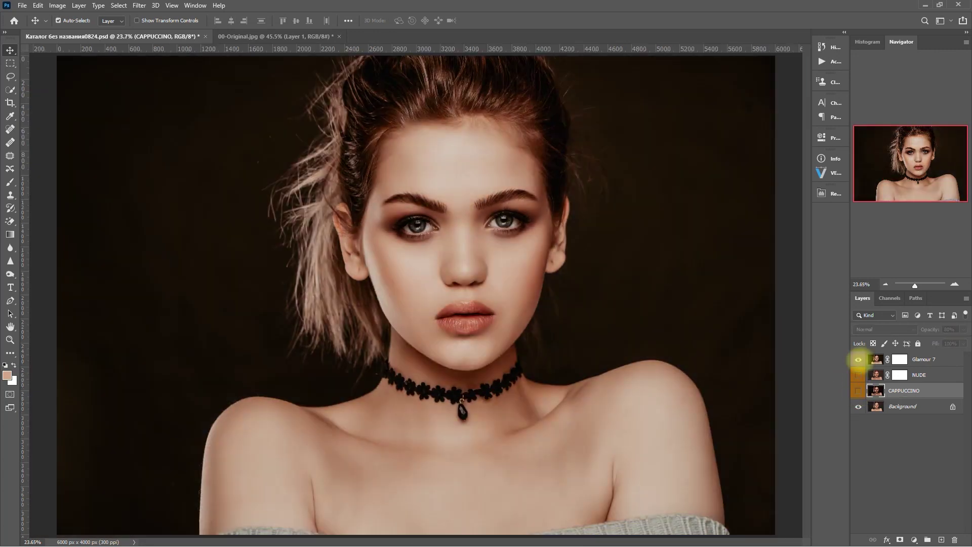
left_click(858, 360)
left_click(858, 375)
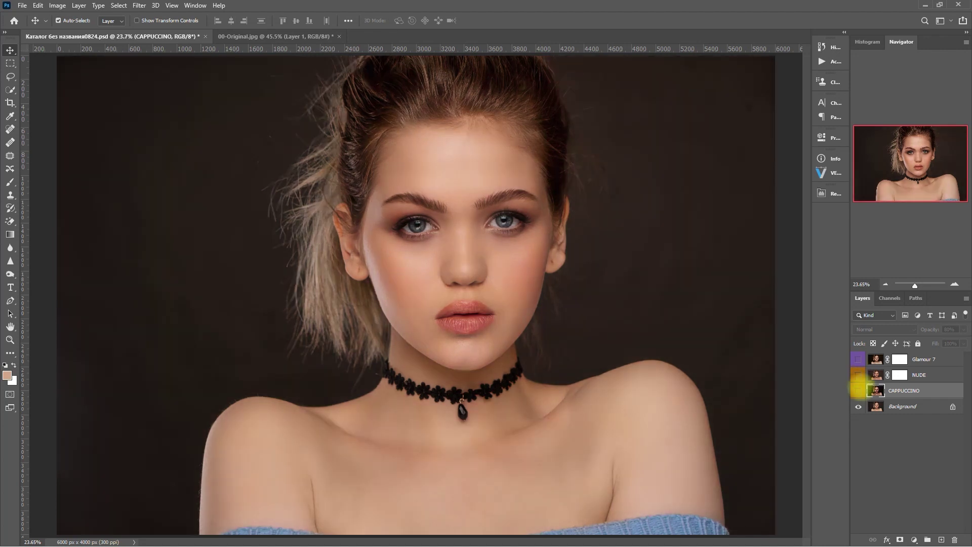
left_click(858, 391)
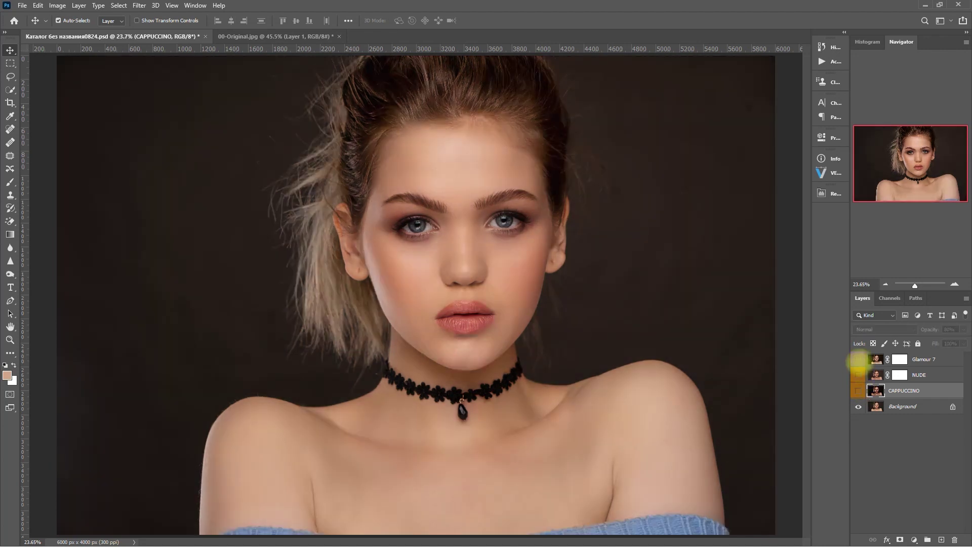
left_click(858, 359)
left_click(858, 375)
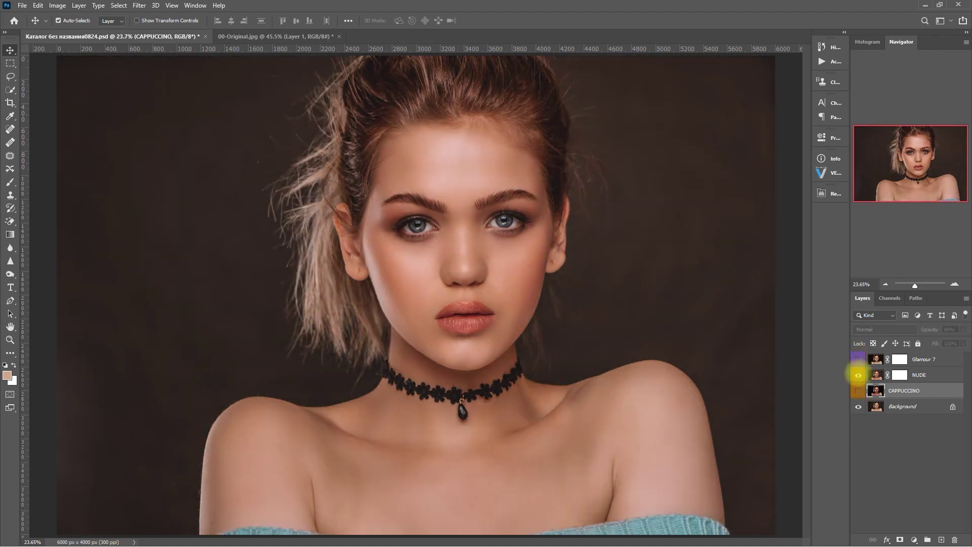
left_click(858, 390)
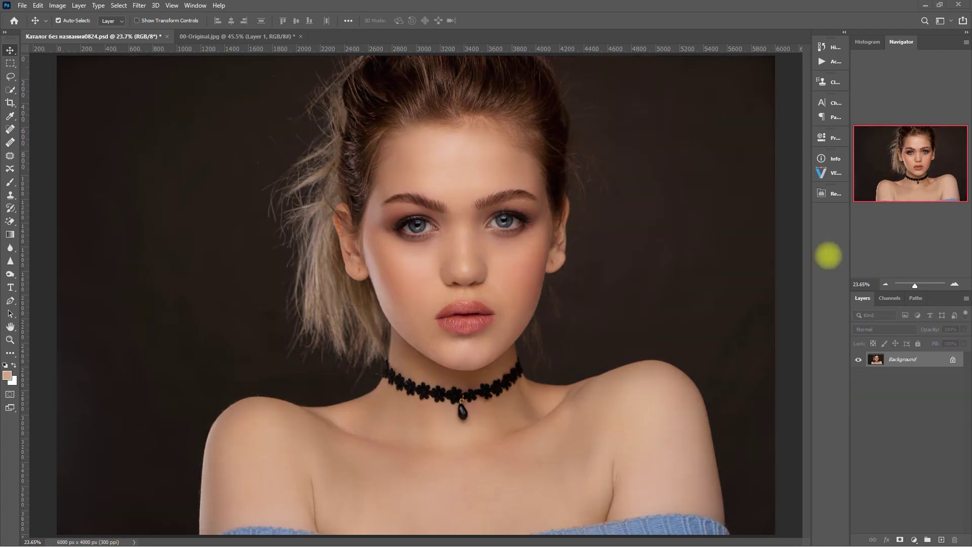
Step: Apply the Split Toning 3 preset from Retouch Pro's CG tab
left_click(830, 194)
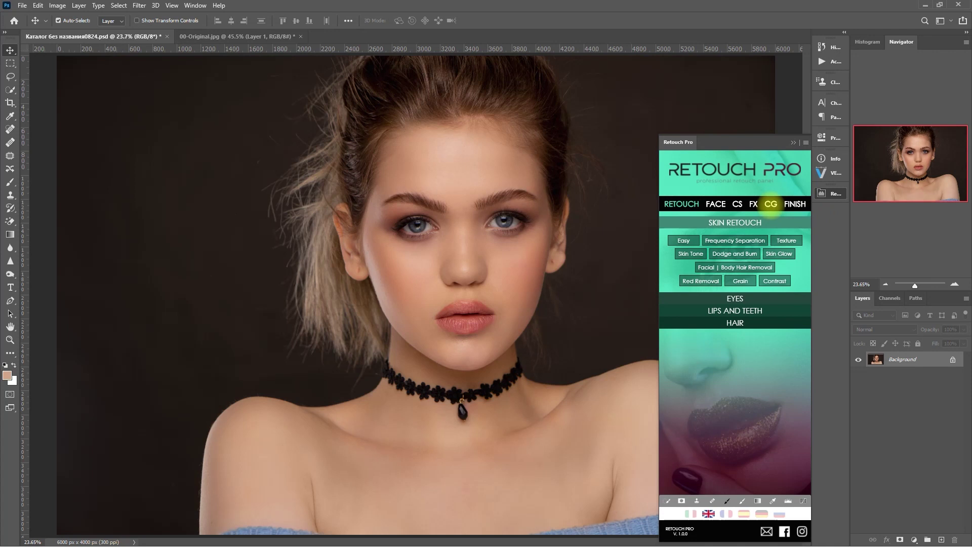
left_click(770, 204)
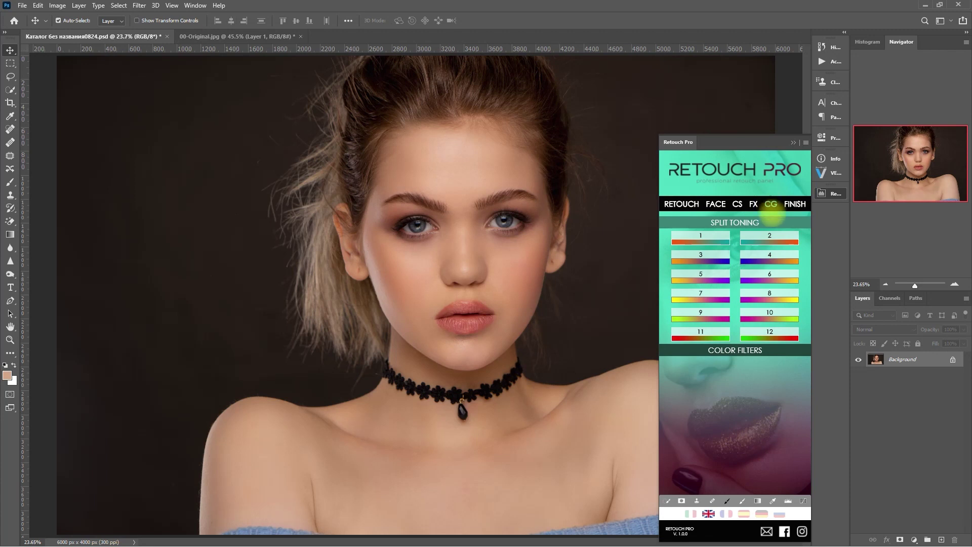
left_click(717, 255)
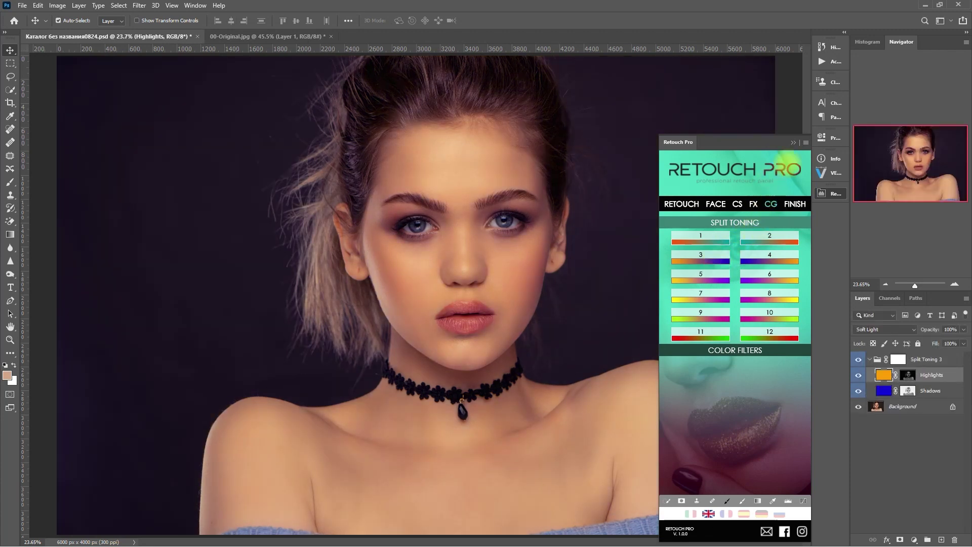
Step: Check the Highlights and Shadows layers, then collapse and hide the Split Toning 3 group
left_click(793, 142)
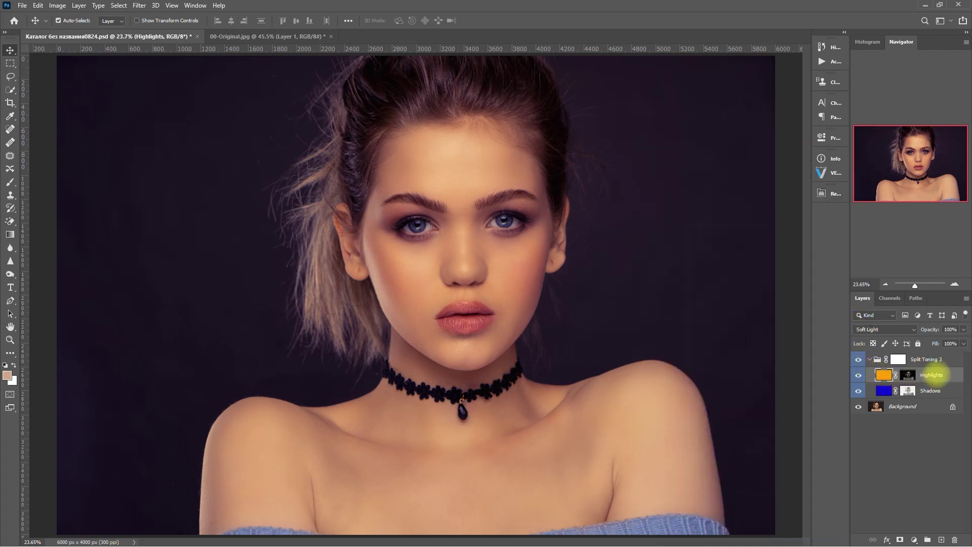
left_click(949, 390)
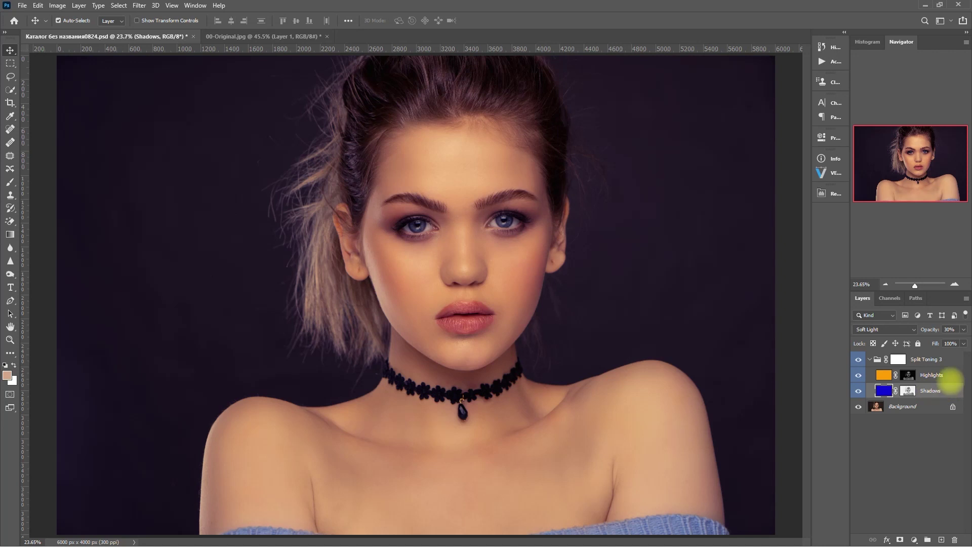
left_click(950, 376)
left_click(858, 374)
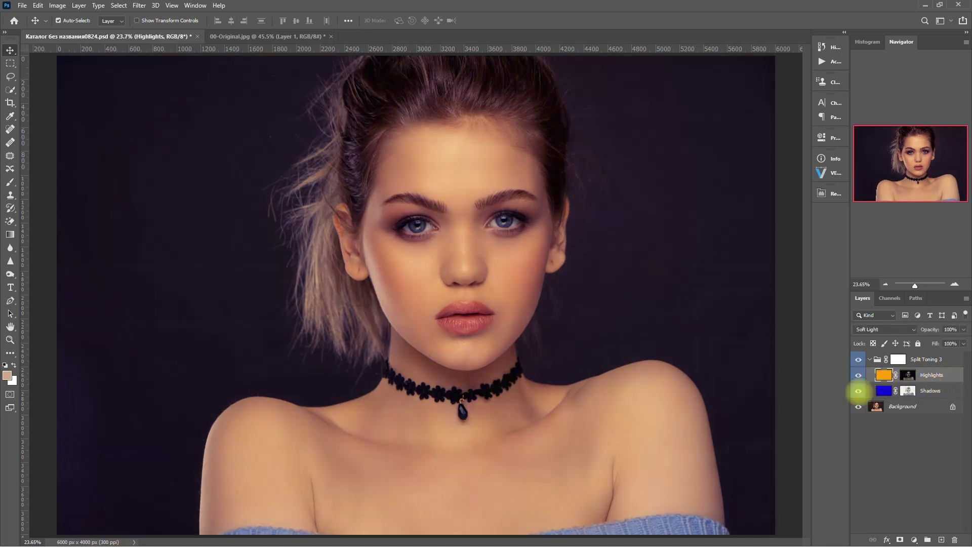
left_click(869, 359)
left_click(859, 359)
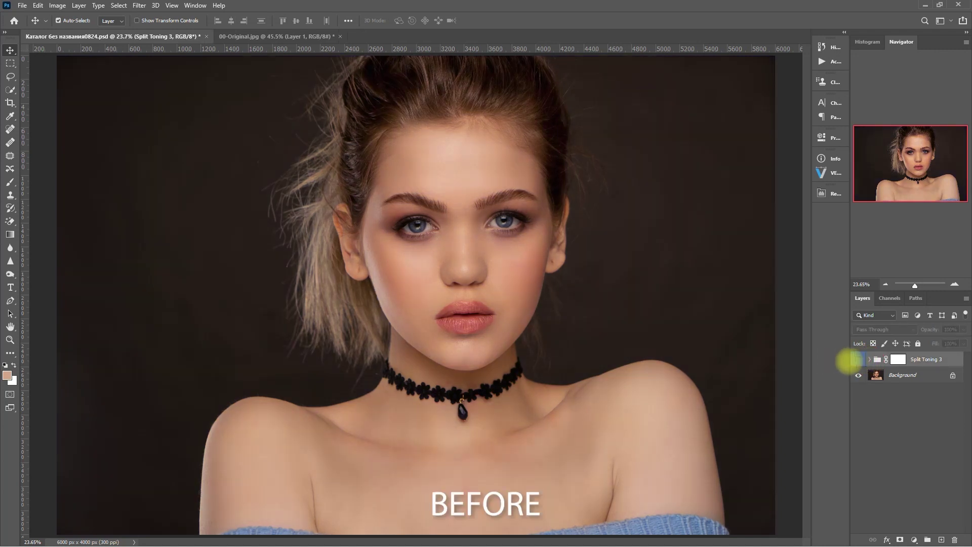
Step: Toggle Split Toning 3 on and off on the enlarged face to compare
left_click(858, 359)
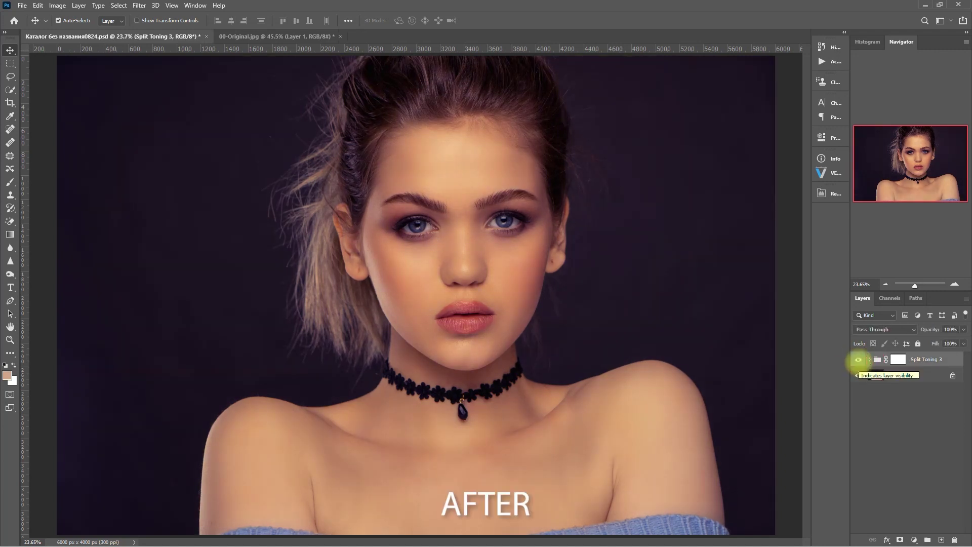
left_click(858, 358)
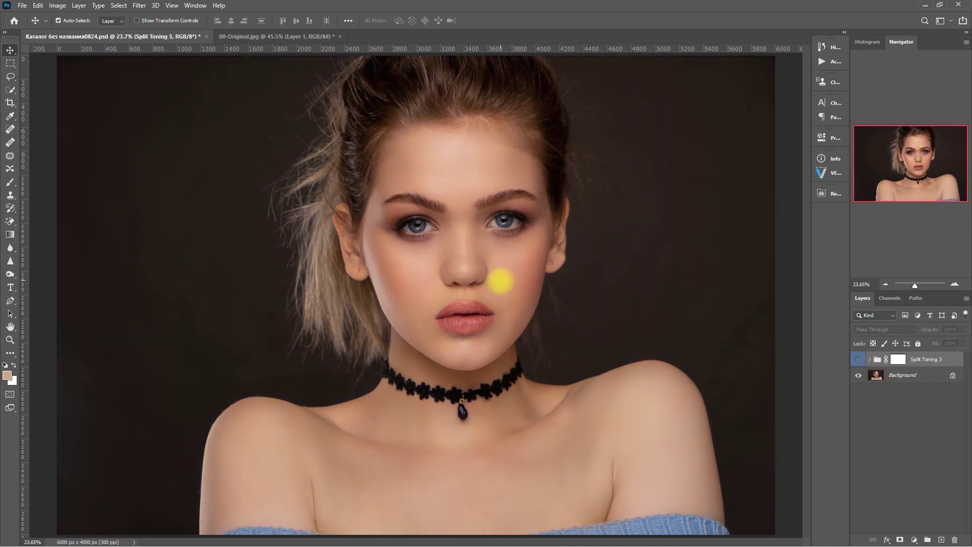
scroll(513, 289, "up", 2)
scroll(590, 275, "up", 1)
left_click(858, 359)
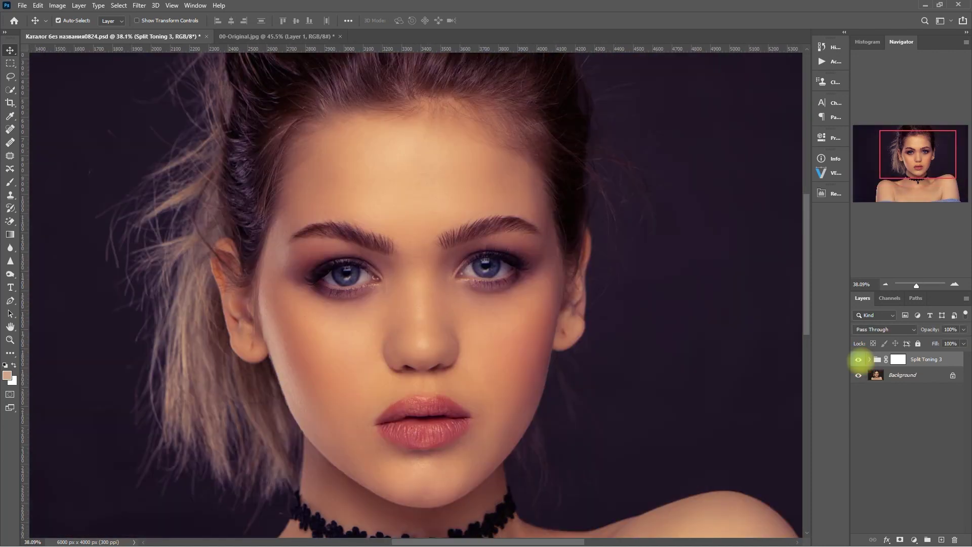
left_click(858, 359)
left_click(858, 359)
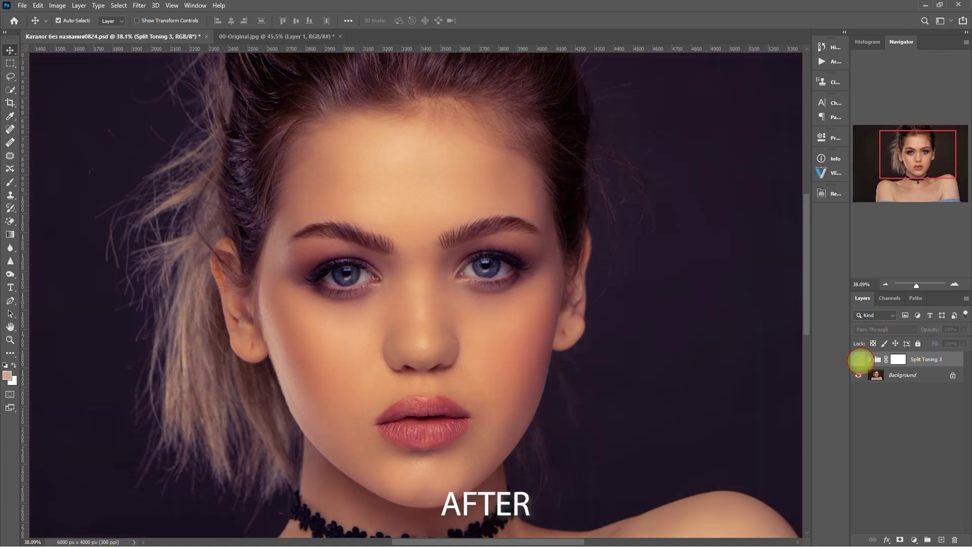
left_click(858, 359)
Step: Fit the image on screen, select Background and reopen Retouch Pro
key("ctrl+0")
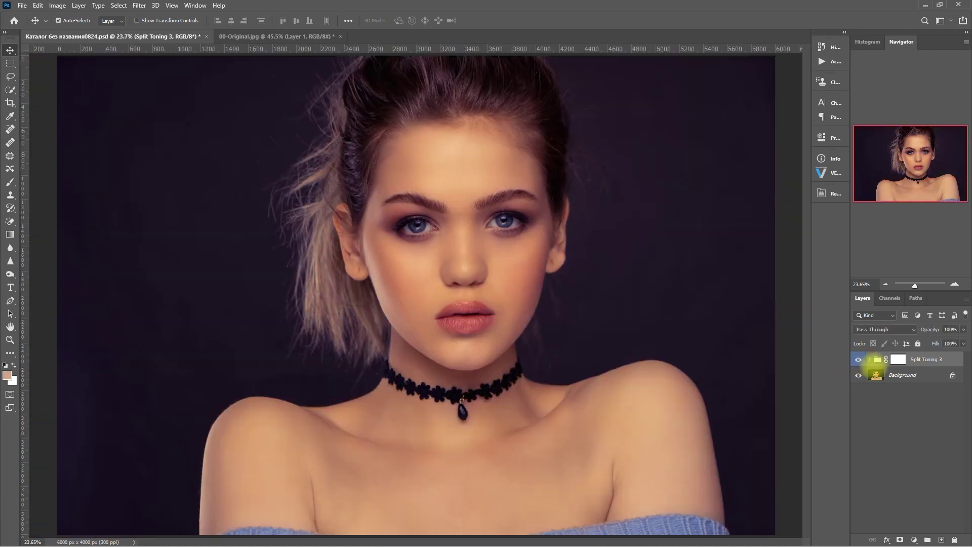
left_click(876, 375)
left_click(821, 193)
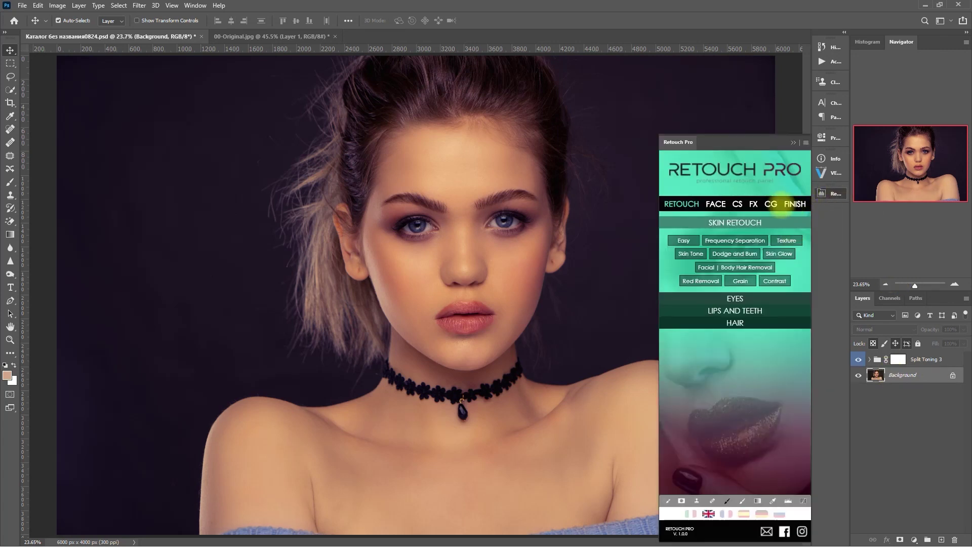
Step: Apply the Split Toning 4 preset from Retouch Pro's CG tab
left_click(770, 203)
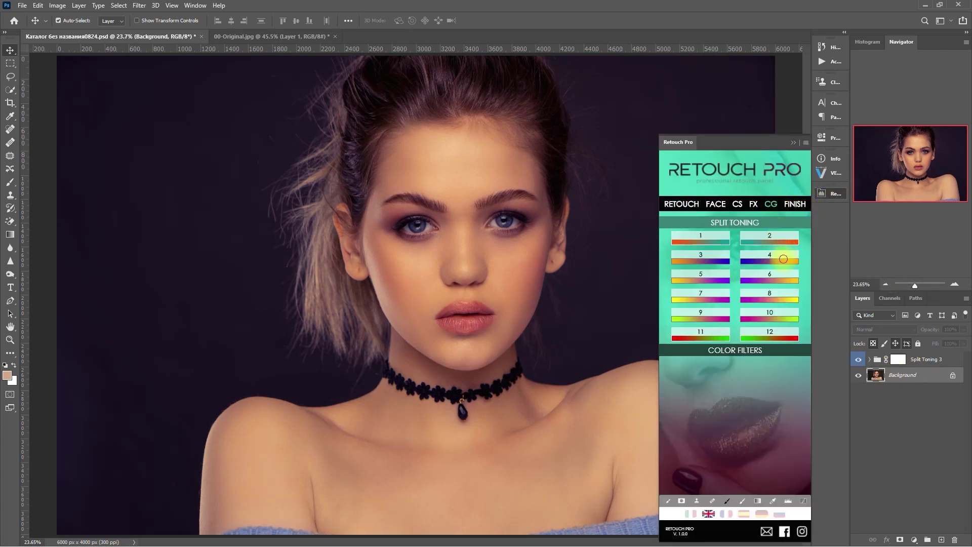
left_click(783, 259)
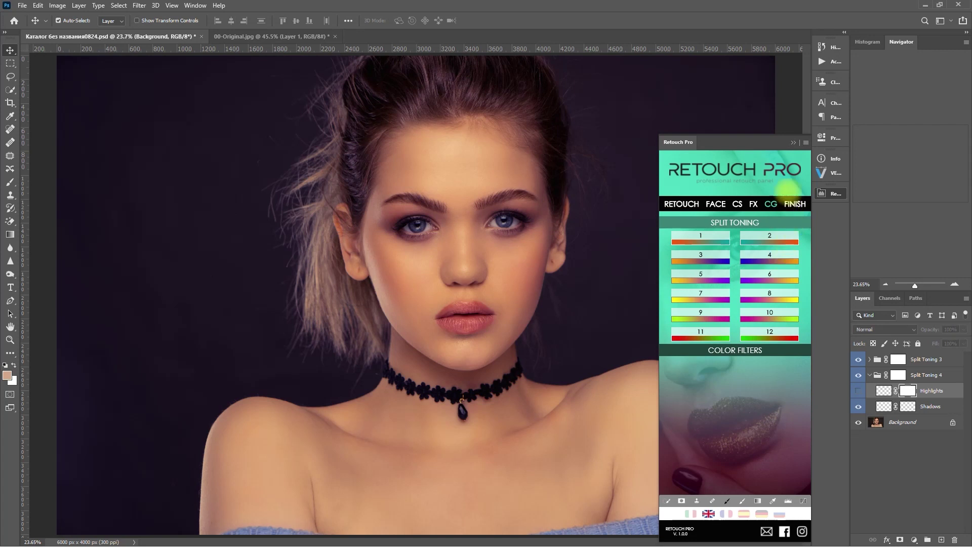
left_click(793, 143)
left_click(870, 375)
Step: Hide Split Toning 3 and toggle Split Toning 4 to judge preset 4 alone
left_click(858, 359)
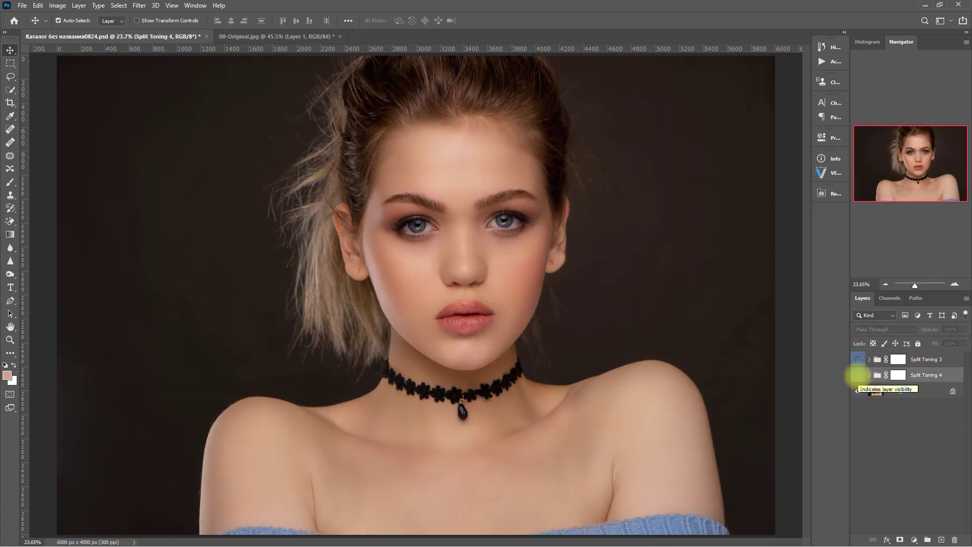
left_click(858, 375)
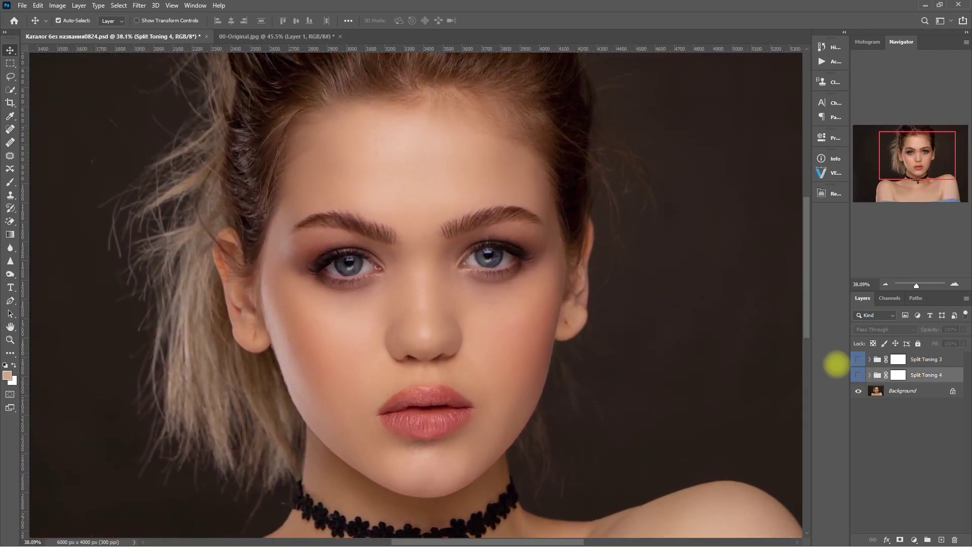
left_click(857, 375)
left_click(857, 374)
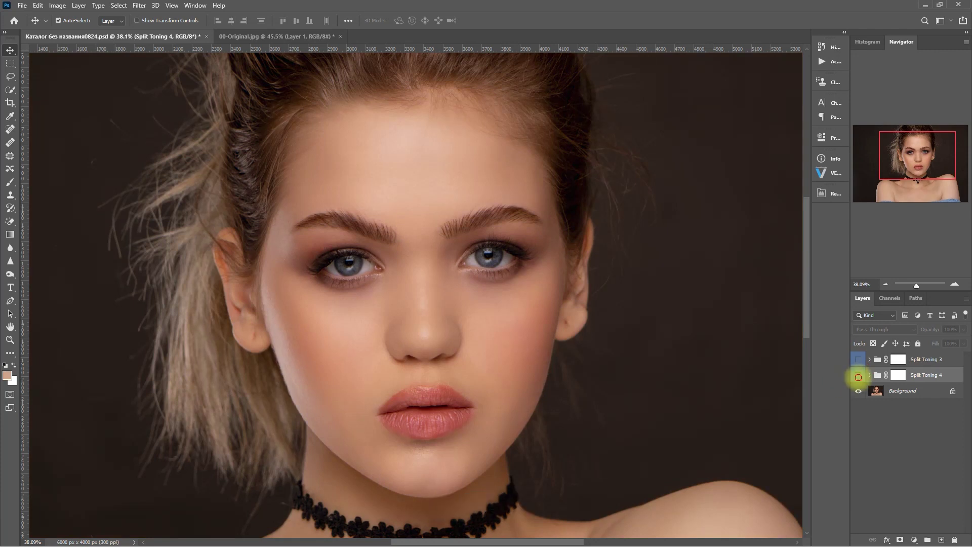
left_click(858, 376)
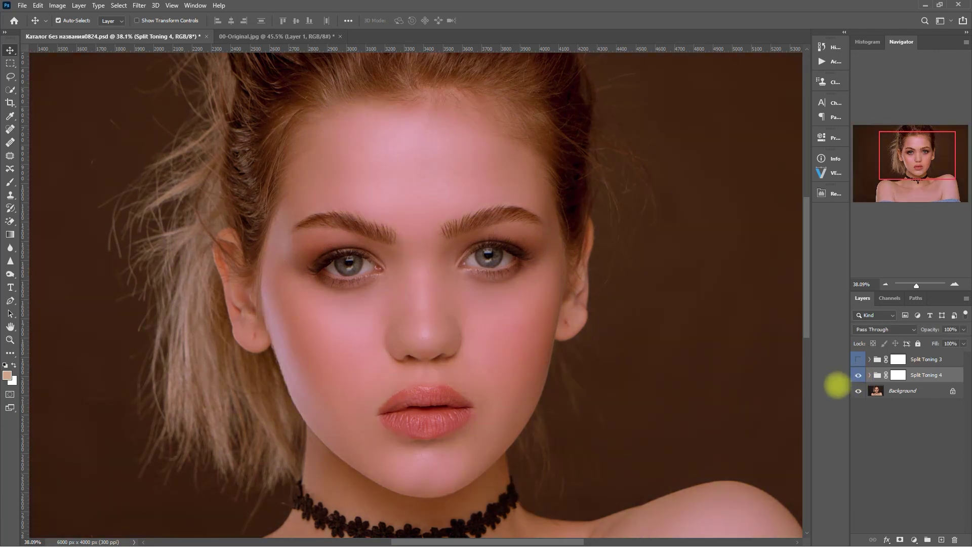
Step: Turn Split Toning 3 back on alongside preset 4 and select both groups
key("ctrl+0")
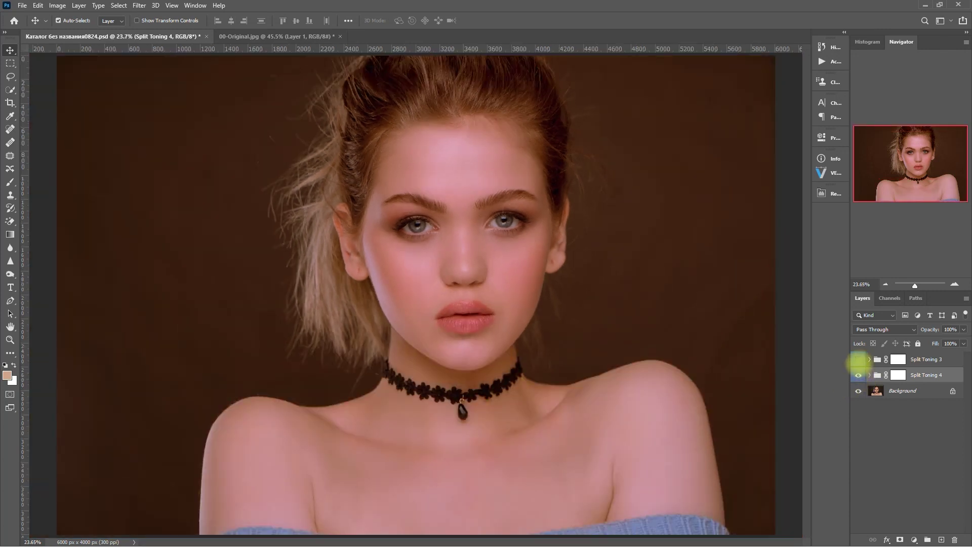
left_click(859, 359)
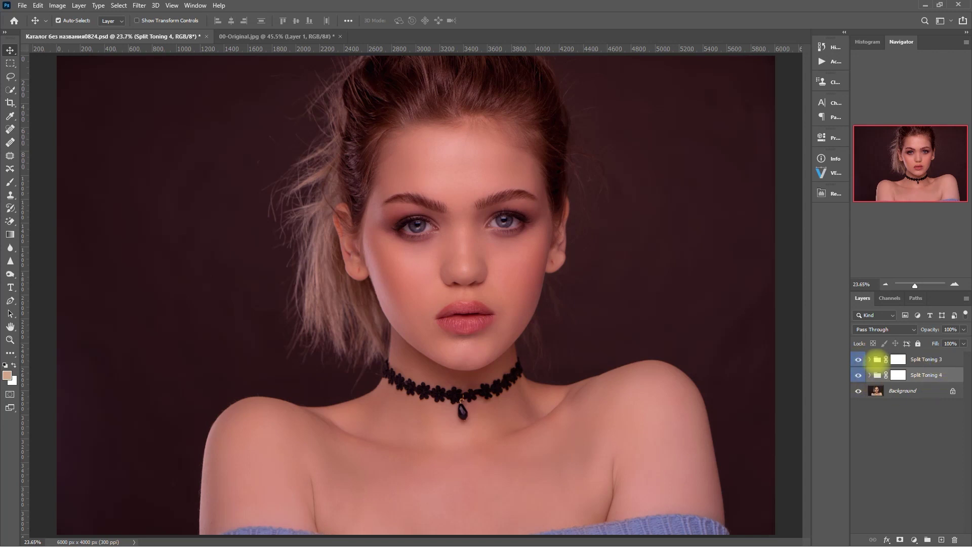
left_click(939, 360, "shift")
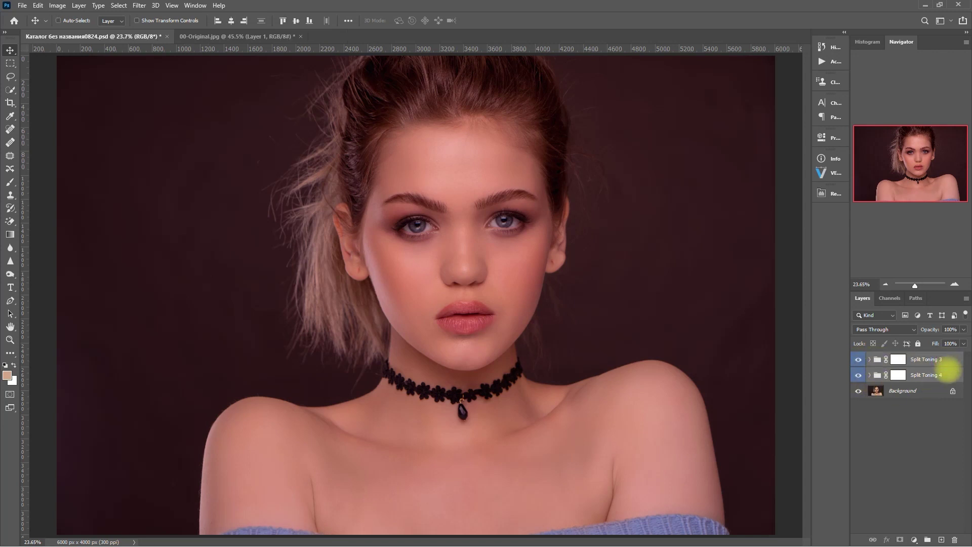
Step: Combine both split-toning groups into Group 1 and compare it on and off on the enlarged face
key("ctrl+g")
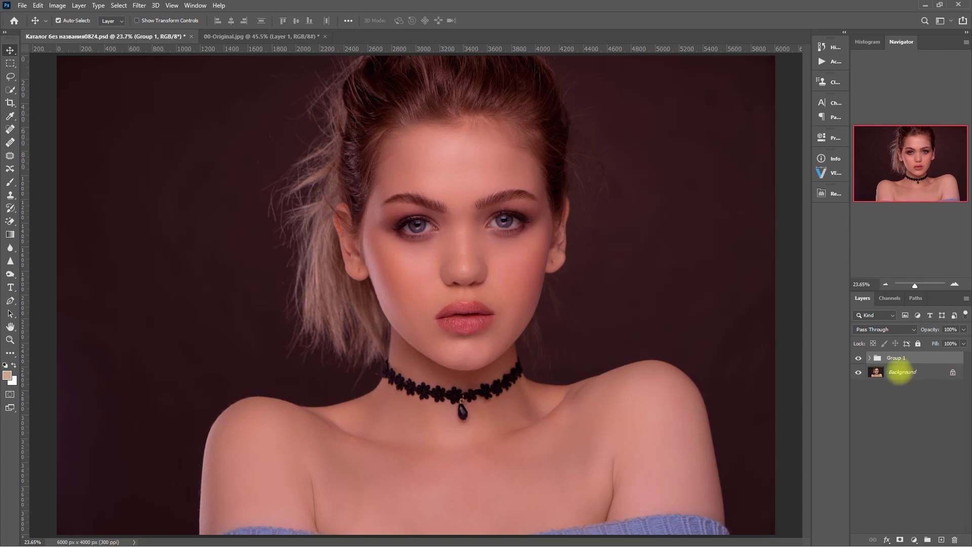
left_click(858, 358)
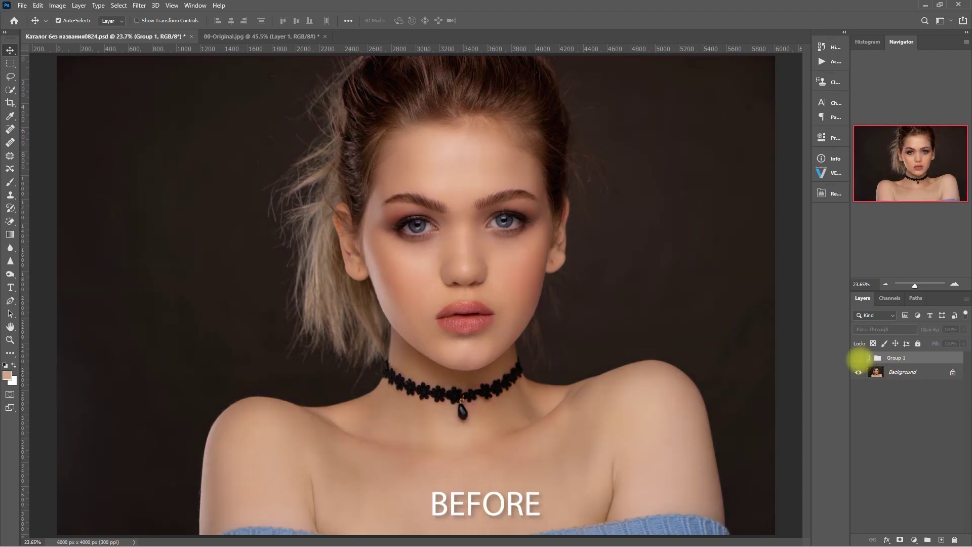
left_click(858, 358)
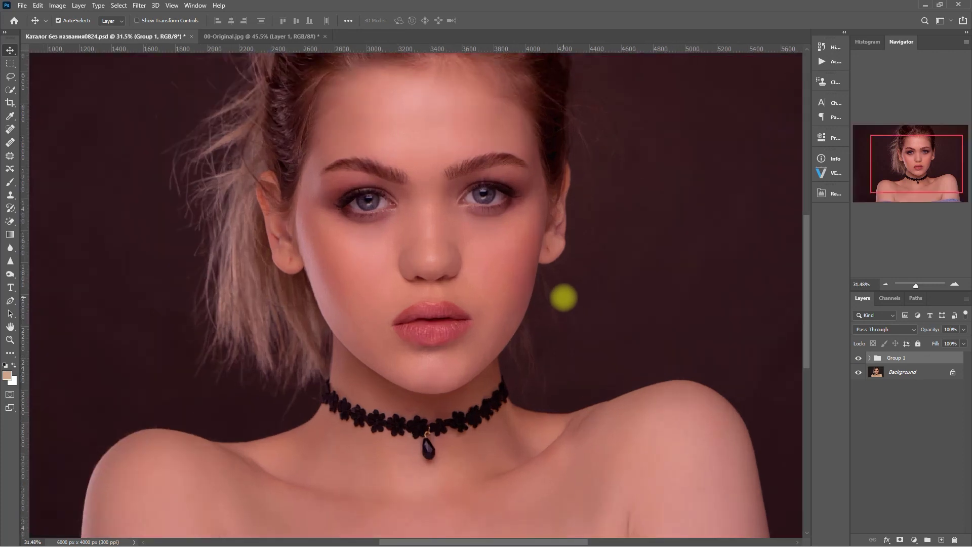
scroll(582, 329, "up", 3)
left_click(858, 358)
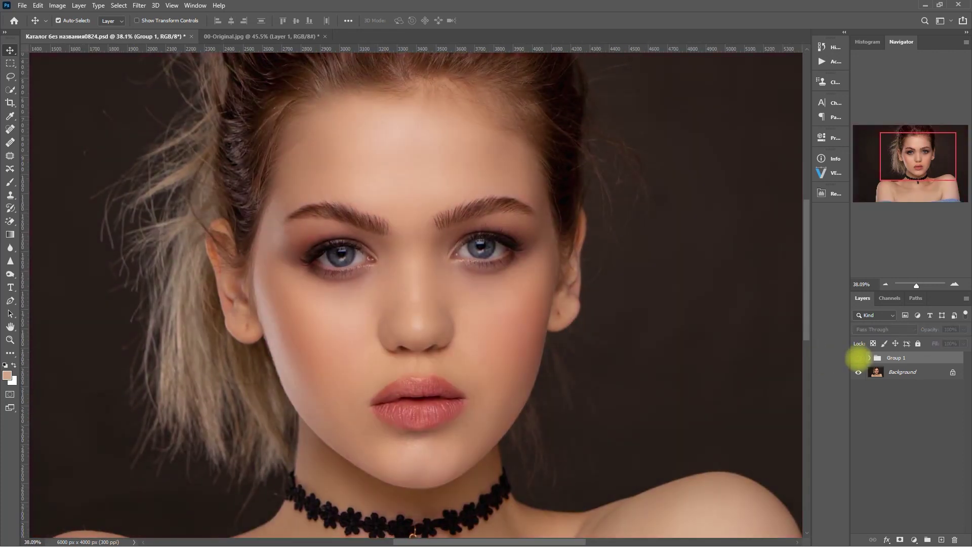
left_click(858, 358)
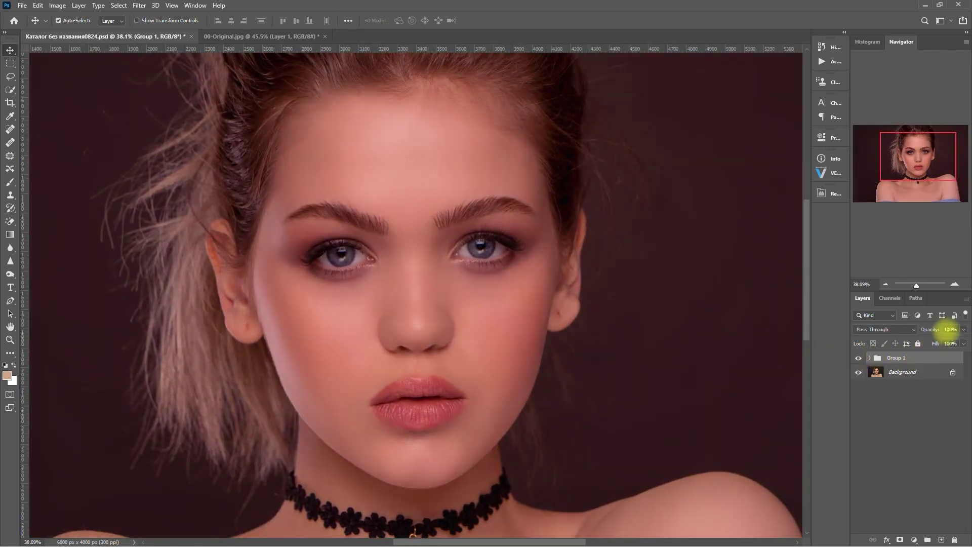
Step: Set the toning group to 60% opacity, compare it, then remove it leaving only Background
left_click(950, 329)
type("60")
left_click(859, 358)
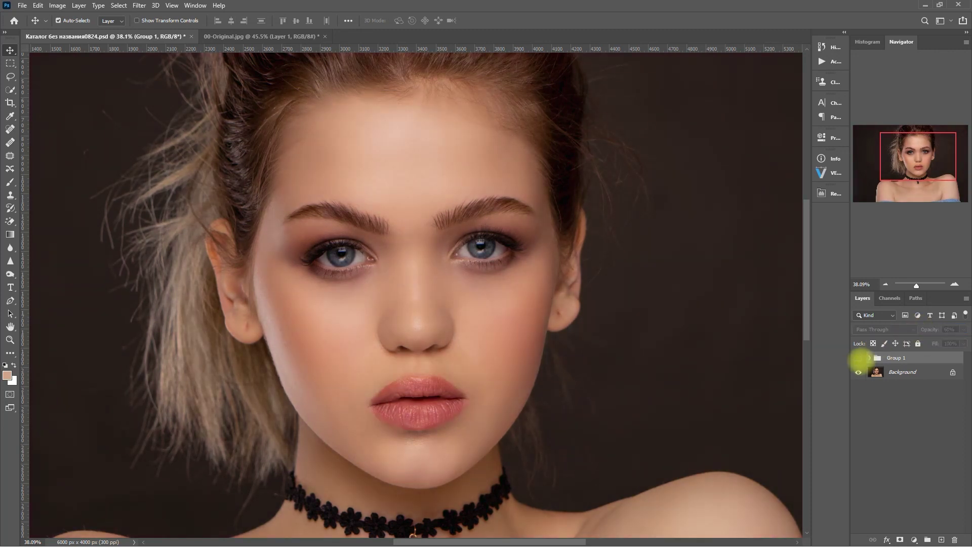
key("ctrl+0")
left_click(859, 358)
left_click(859, 357)
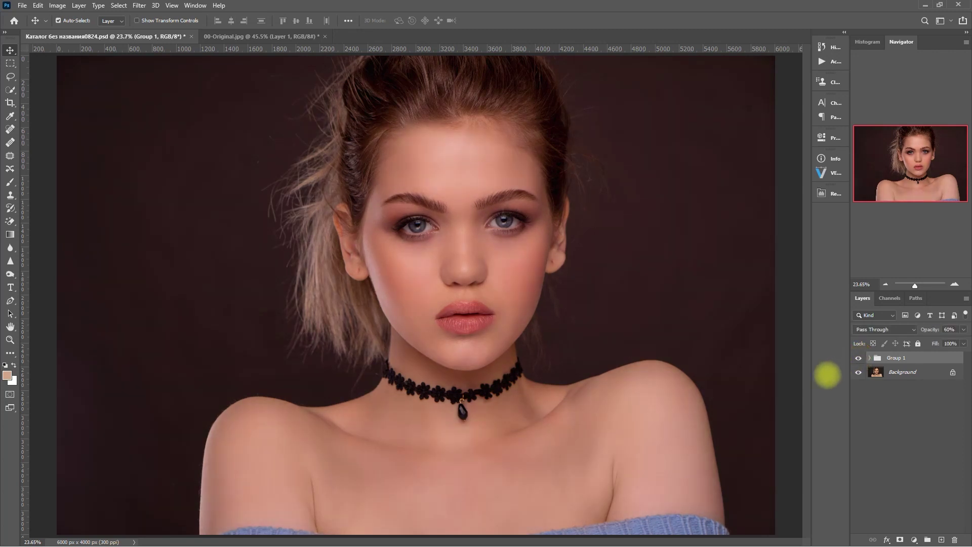
key("Delete")
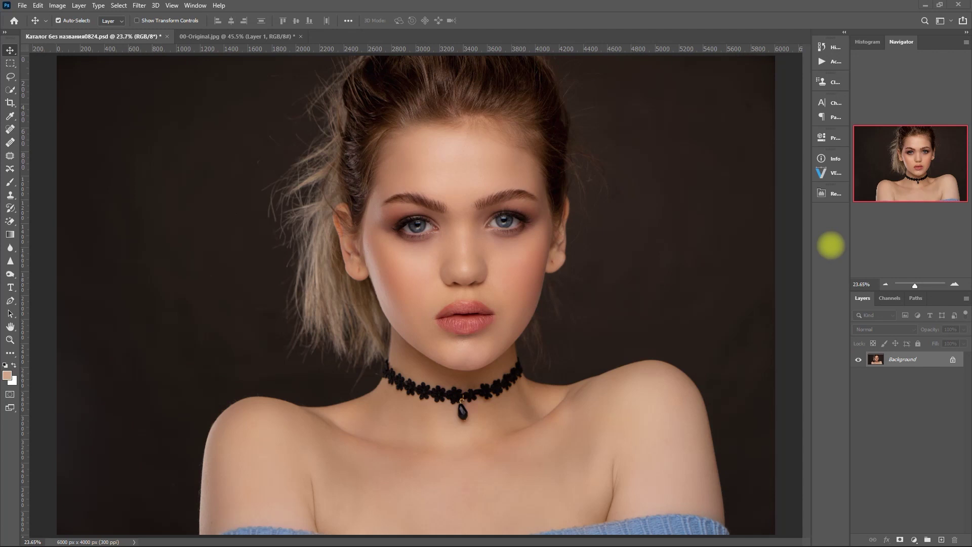
Step: Add an olive Color Bg group from Retouch Pro FINISH > BACKGROUND and compare it
left_click(833, 194)
left_click(795, 204)
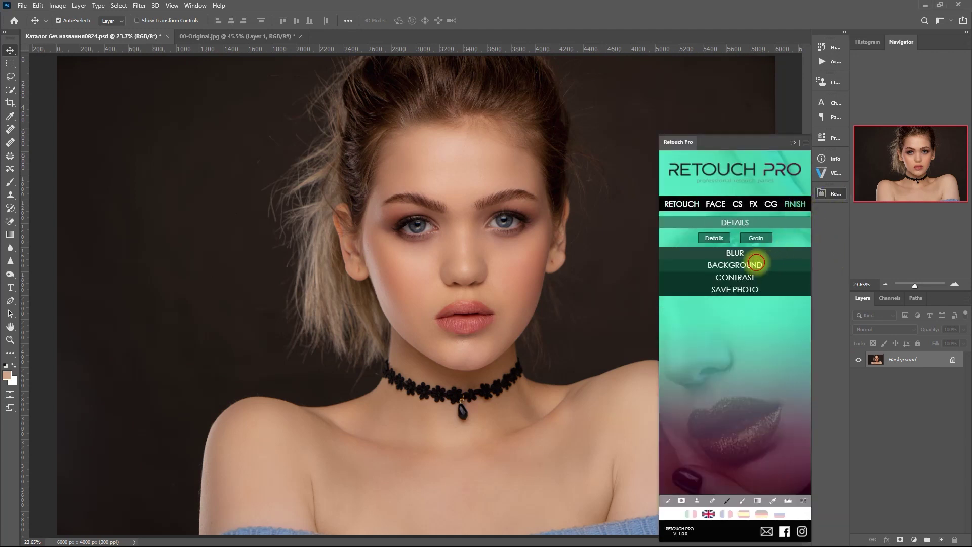
left_click(757, 264)
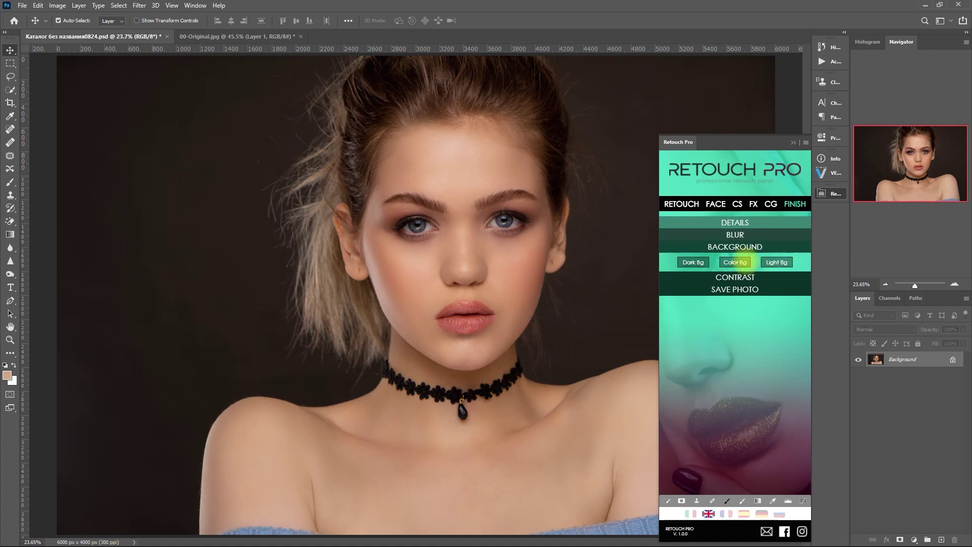
left_click(743, 261)
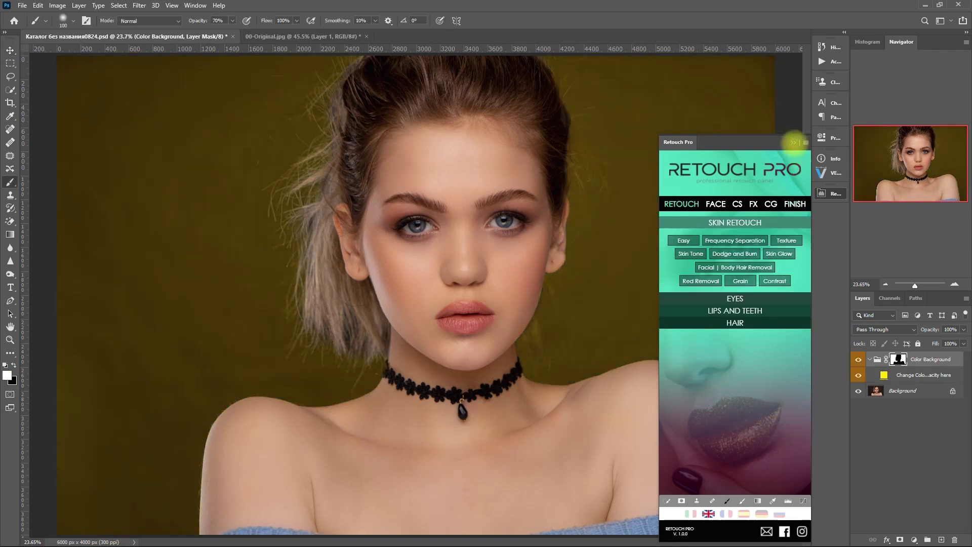
left_click(793, 142)
left_click(858, 359)
left_click(858, 359)
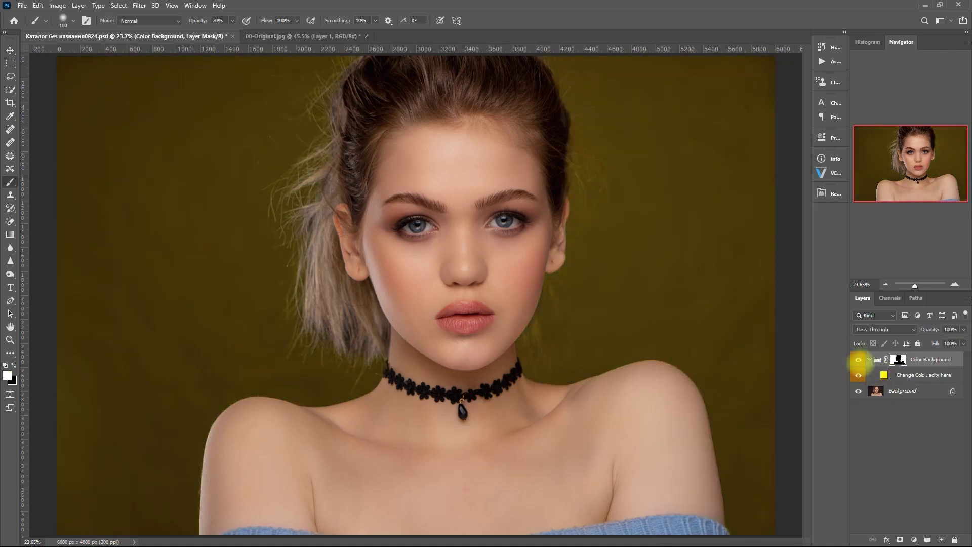
Step: Change the background fill colour to deep navy blue 002cbd
double_click(884, 375)
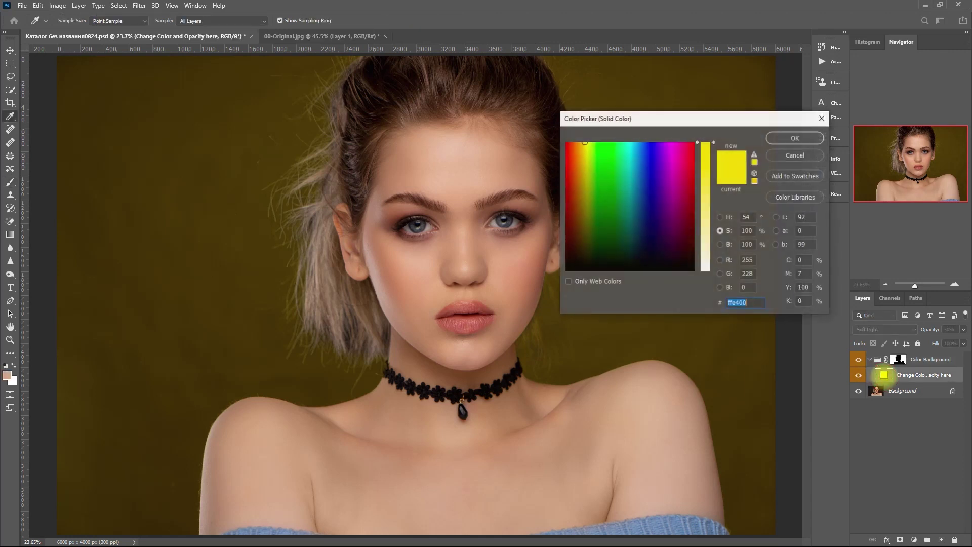
left_click(645, 183)
mouse_move(699, 126)
left_mouse_down()
mouse_move(844, 113)
mouse_move(805, 112)
left_mouse_up()
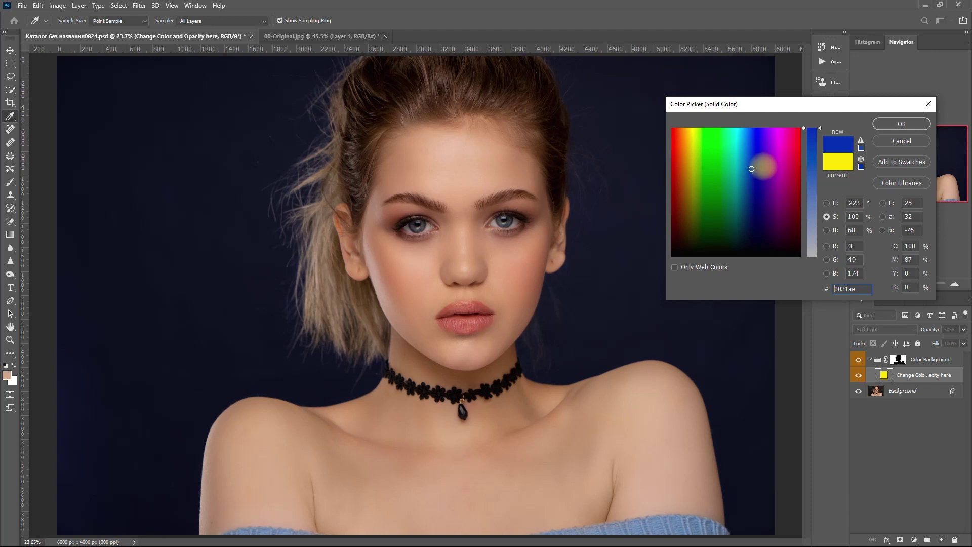
mouse_move(779, 166)
left_mouse_down()
mouse_move(709, 167)
mouse_move(673, 193)
left_mouse_up()
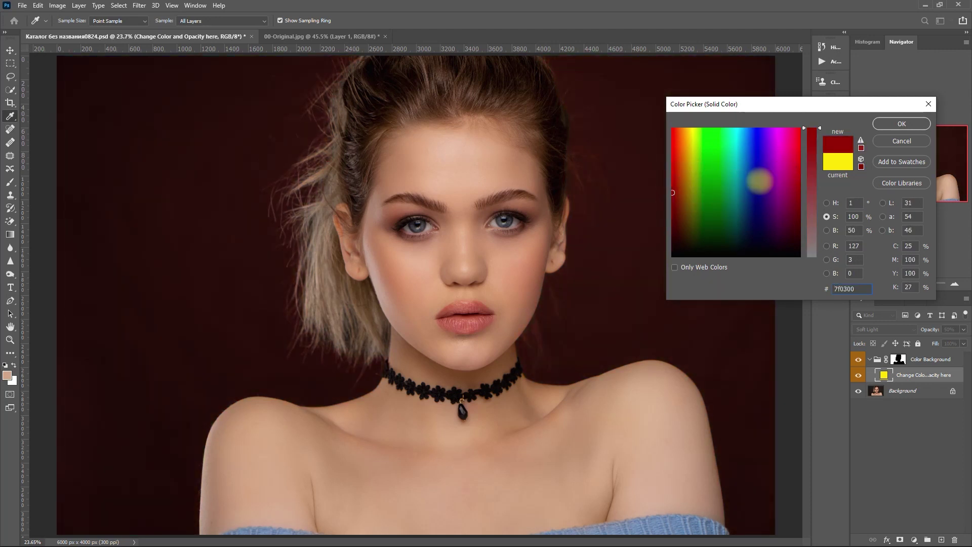
left_click_drag(759, 181, 751, 170)
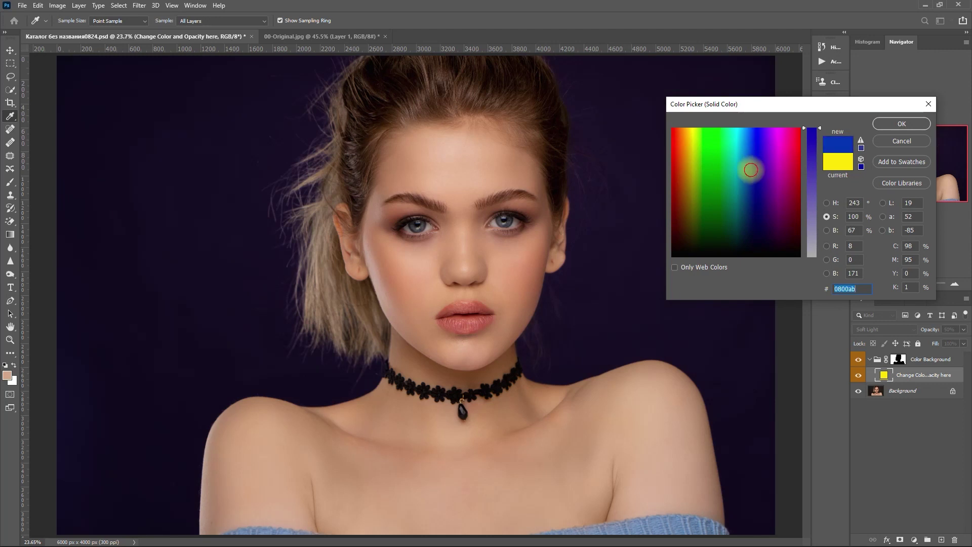
left_click_drag(751, 169, 752, 161)
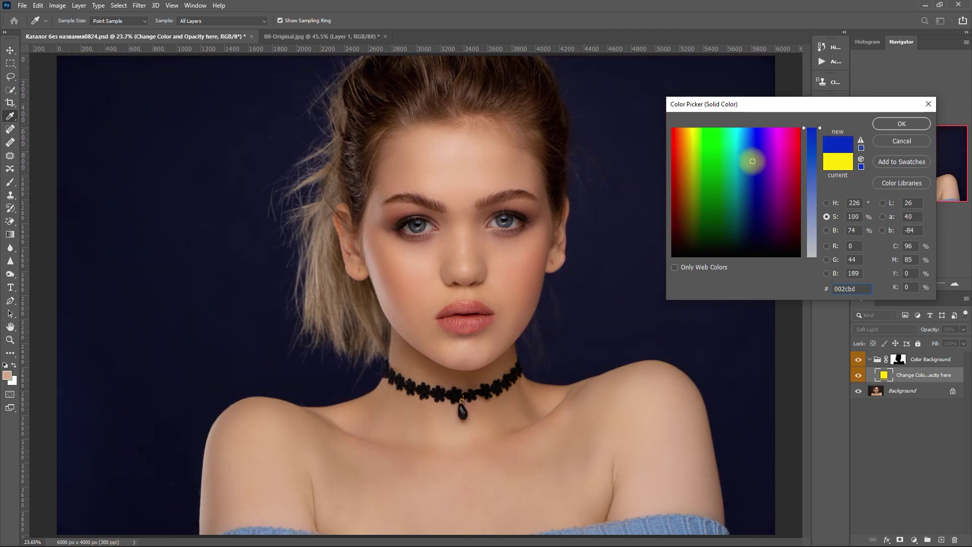
left_click(895, 124)
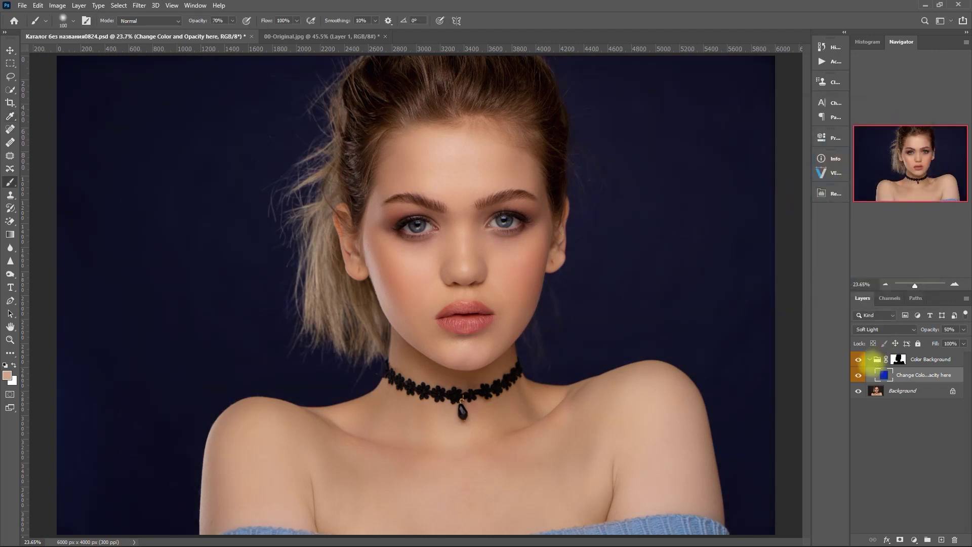
Step: Compare the blue background on and off and lower its opacity to about 35%
left_click(858, 359)
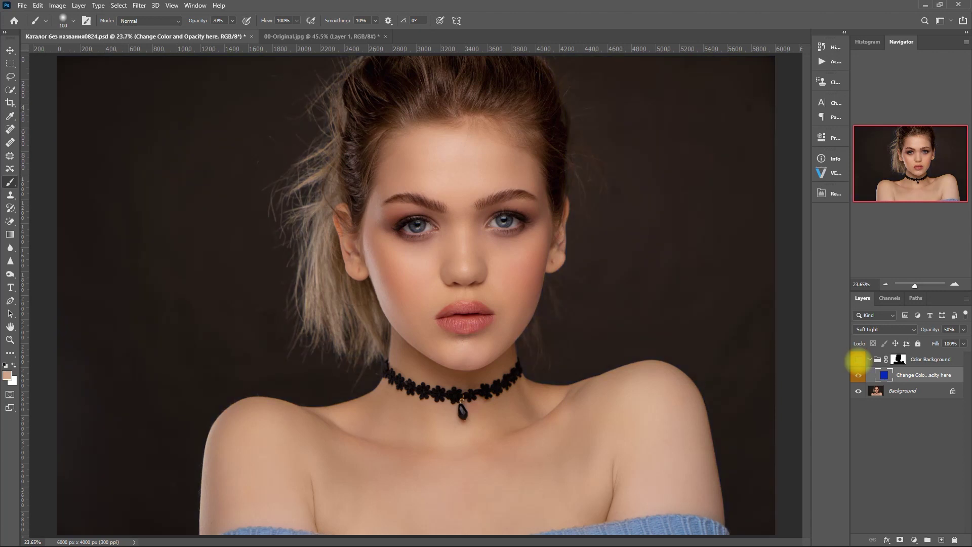
left_click(858, 360)
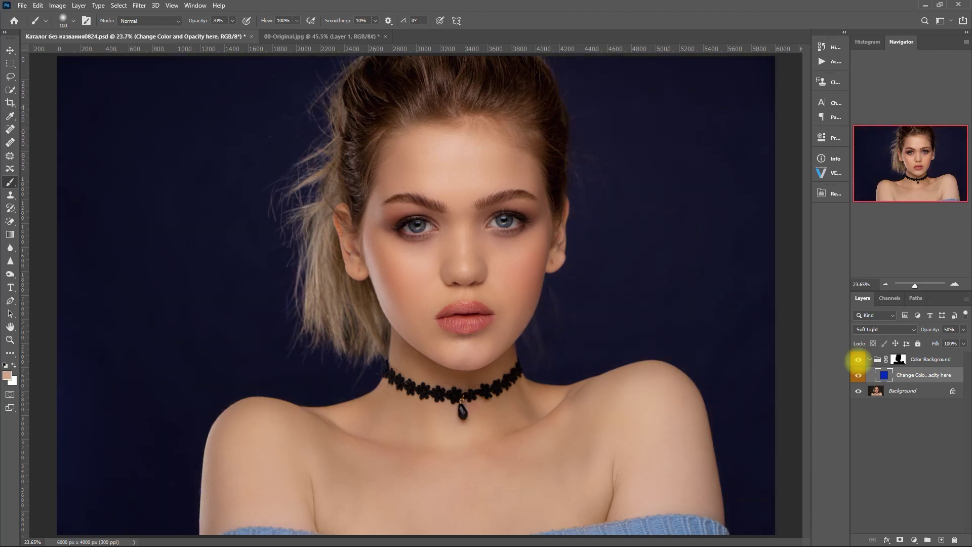
left_click(858, 360)
left_click(858, 360)
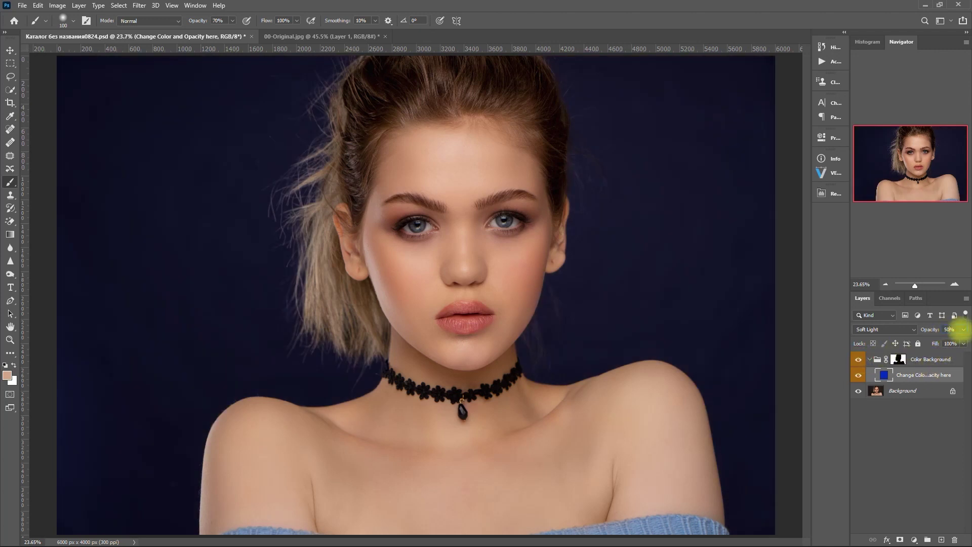
left_click(963, 330)
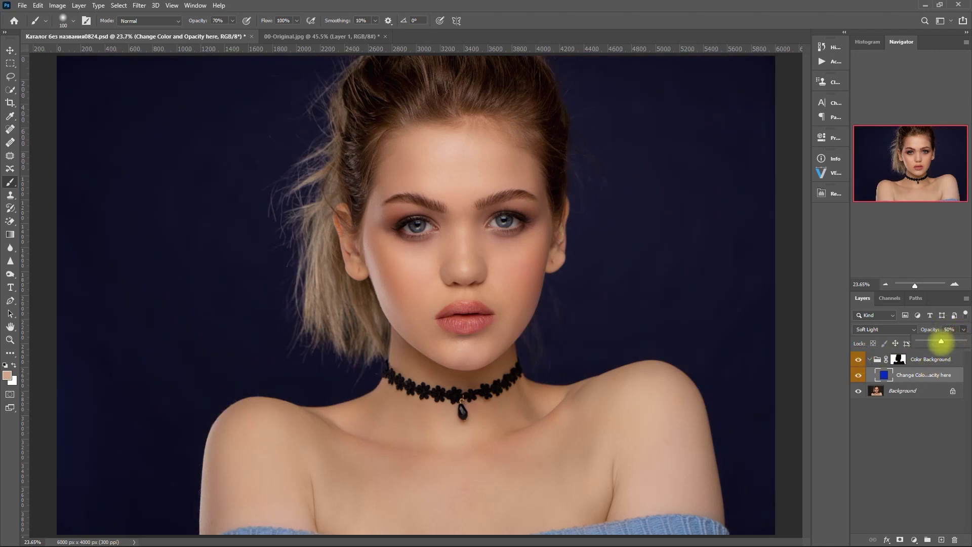
left_click_drag(941, 342, 935, 342)
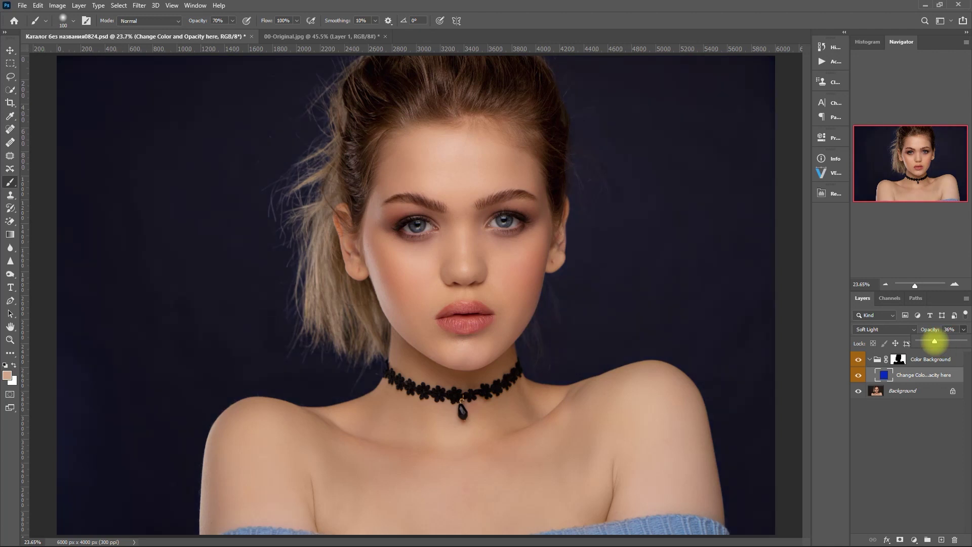
left_click(858, 359)
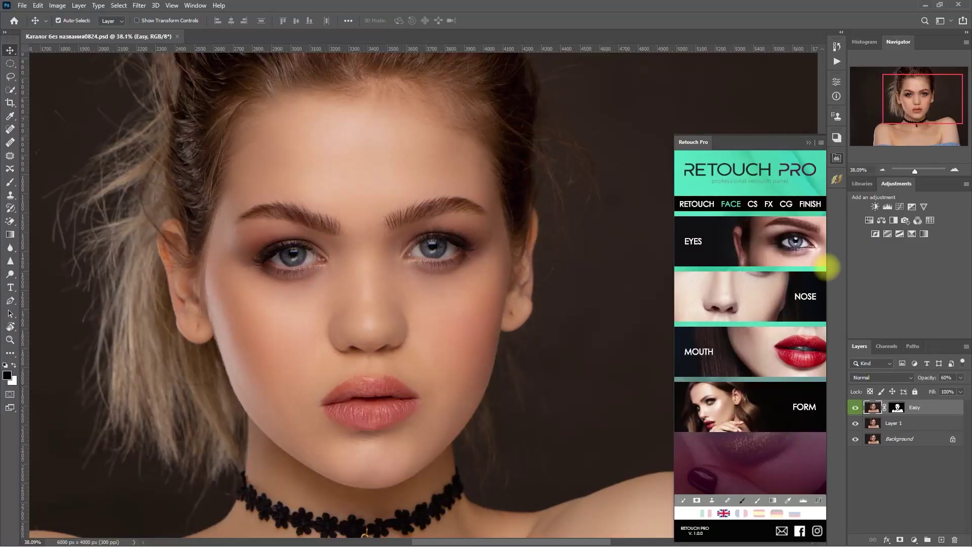
Step: Widen the eyes three times and shorten and narrow the nose with Retouch Pro FACE
left_click(719, 241)
left_click(781, 293)
left_click(781, 332)
left_click(781, 371)
left_click(798, 423)
left_click(727, 349)
left_click(727, 349)
left_click(732, 388)
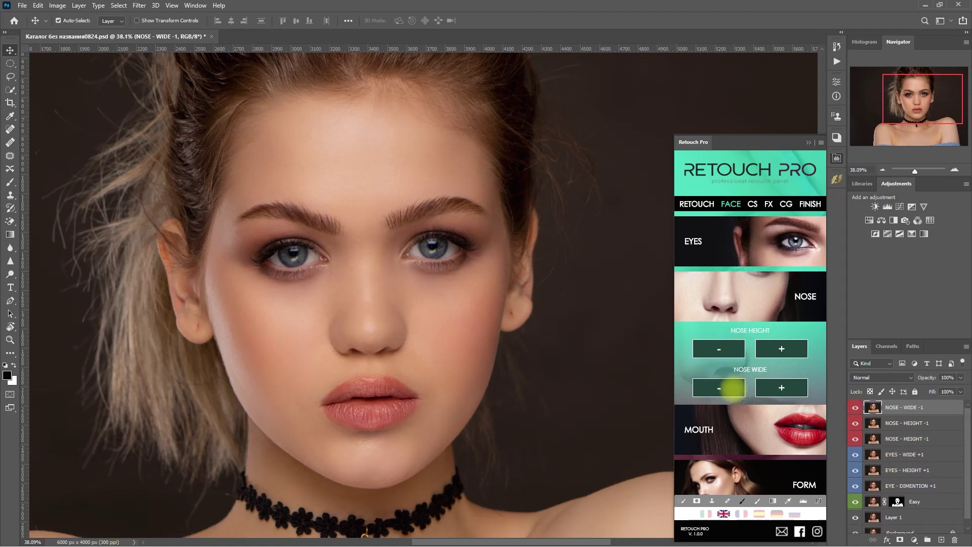
Step: Enlarge the smile, reduce the top and bottom lips, and widen the mouth
left_click(749, 429)
left_click(781, 383)
left_click(719, 422)
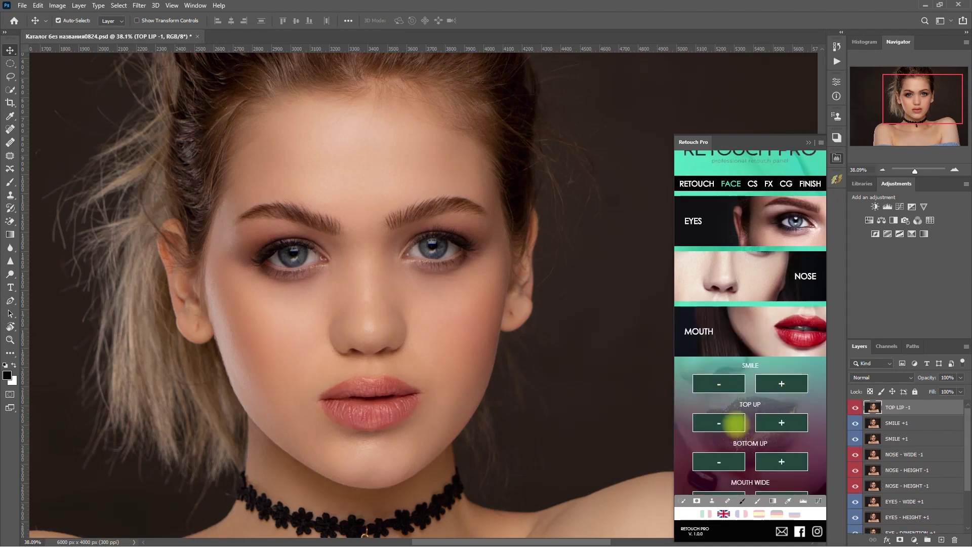
scroll(734, 423, "down", 1)
left_click(783, 446)
left_click(784, 446)
scroll(733, 423, "down", 1)
left_click(734, 423)
Step: Slim the jaw and narrow the face, group the reshaping layers, and compare
left_click(778, 464)
left_click(719, 439)
left_click(719, 477)
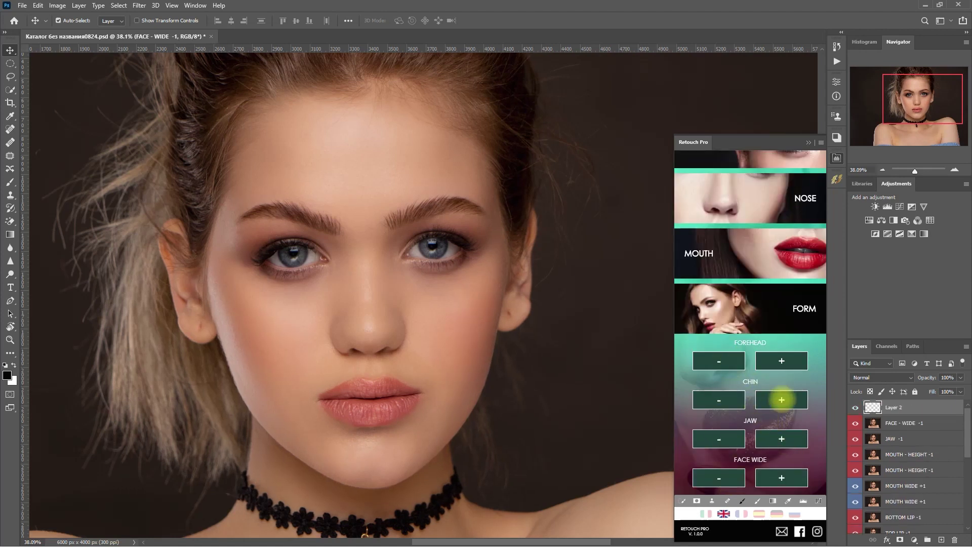
left_click(800, 304)
key("ctrl+g")
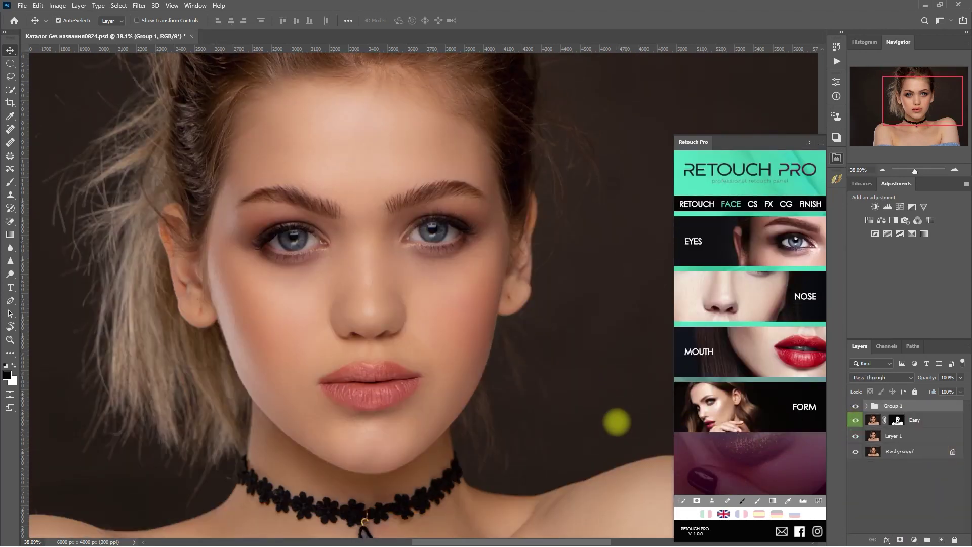
left_click(855, 406)
left_click(855, 406)
left_click(855, 406)
left_click(855, 405)
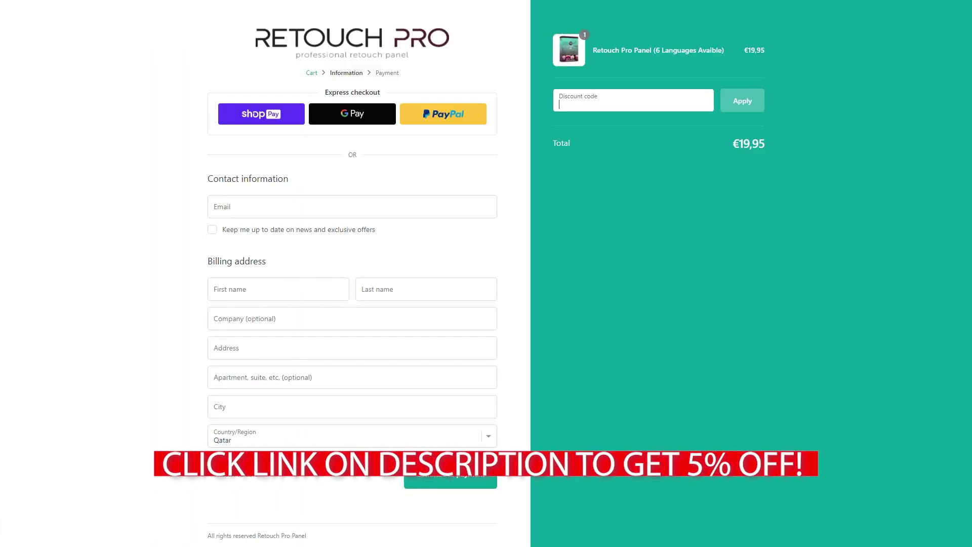
Step: Enter the discount code in the checkout's Discount code field
type("OMARRASECORTIZ")
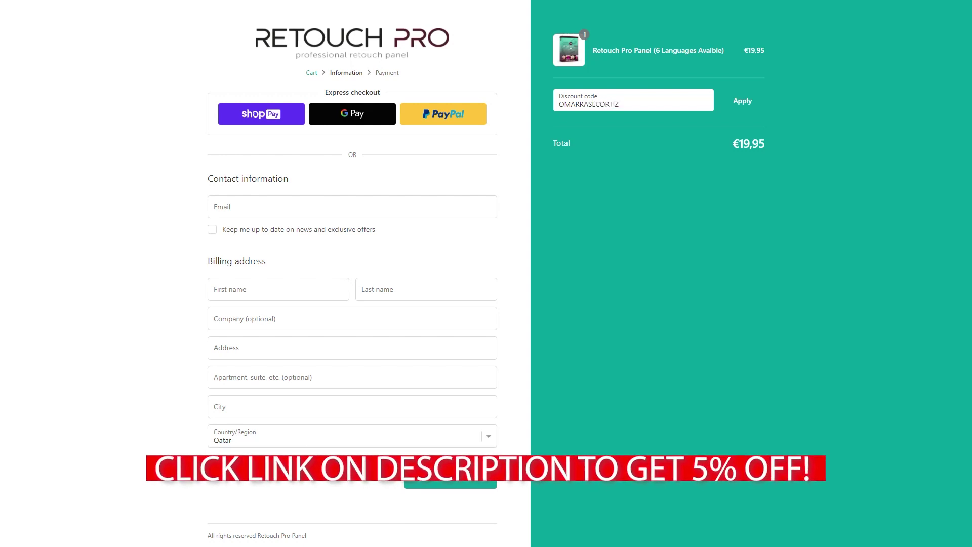